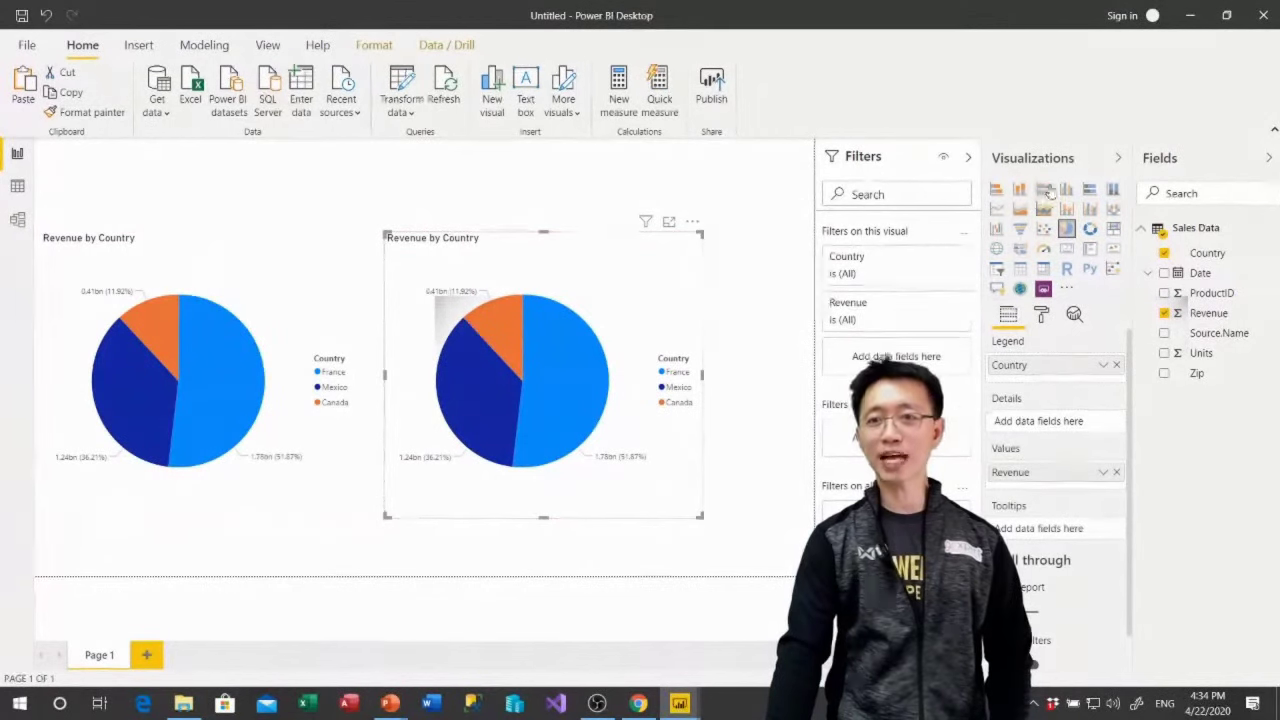
Convert the second Revenue by Country pie chart to a clustered column chart and turn on its data labels
click(1066, 188)
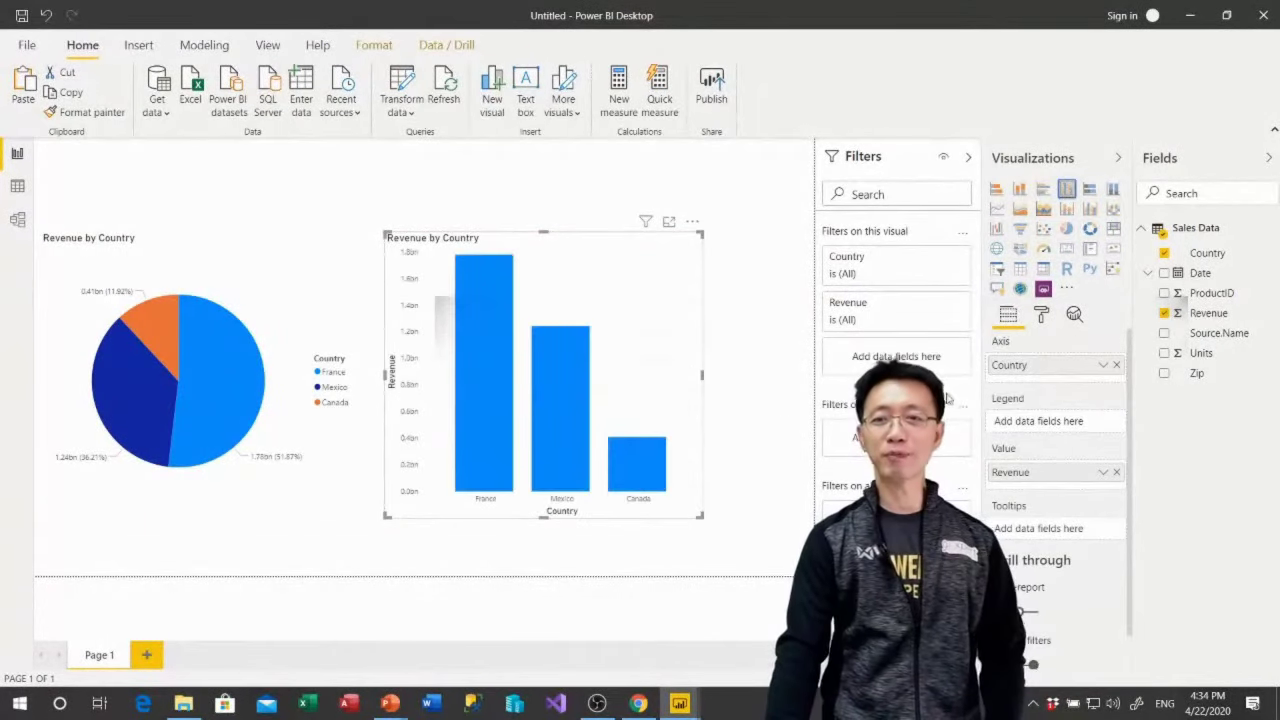
click(1041, 314)
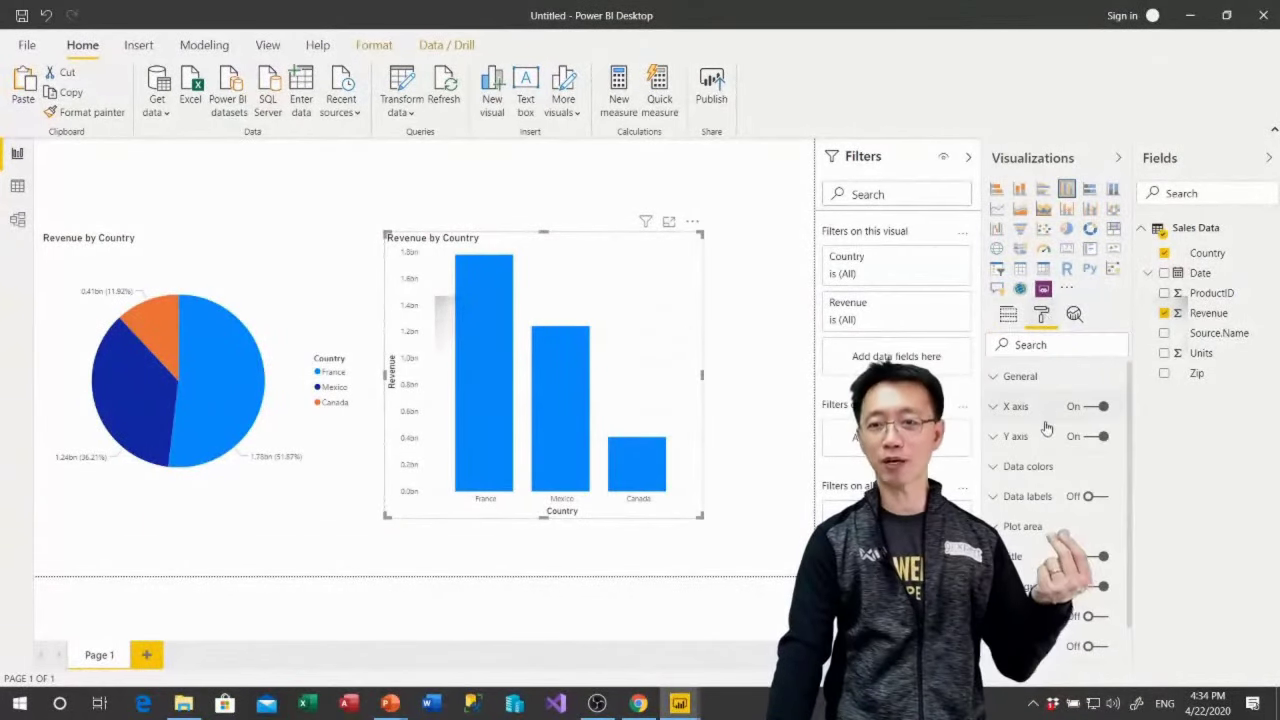
click(1090, 496)
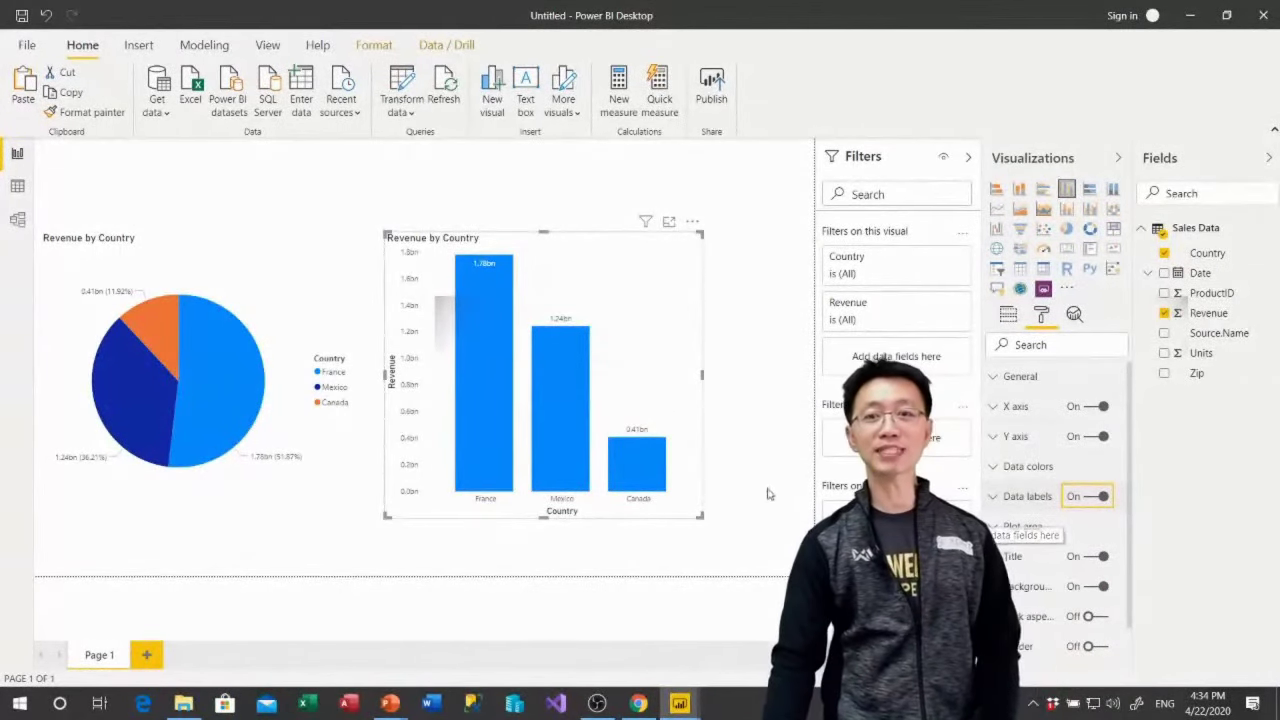
Add a compact Revenue card above the pie chart and a compact Units card beside it
drag(1248, 332, 728, 252)
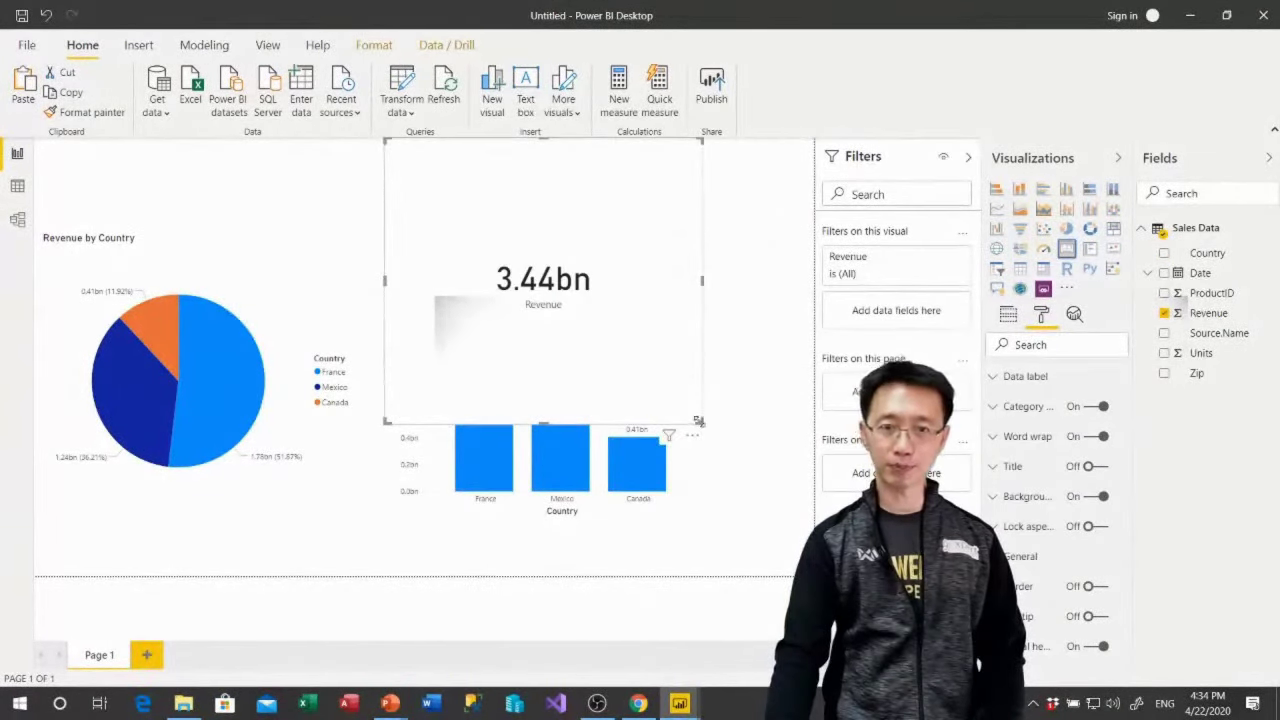
drag(698, 421, 168, 188)
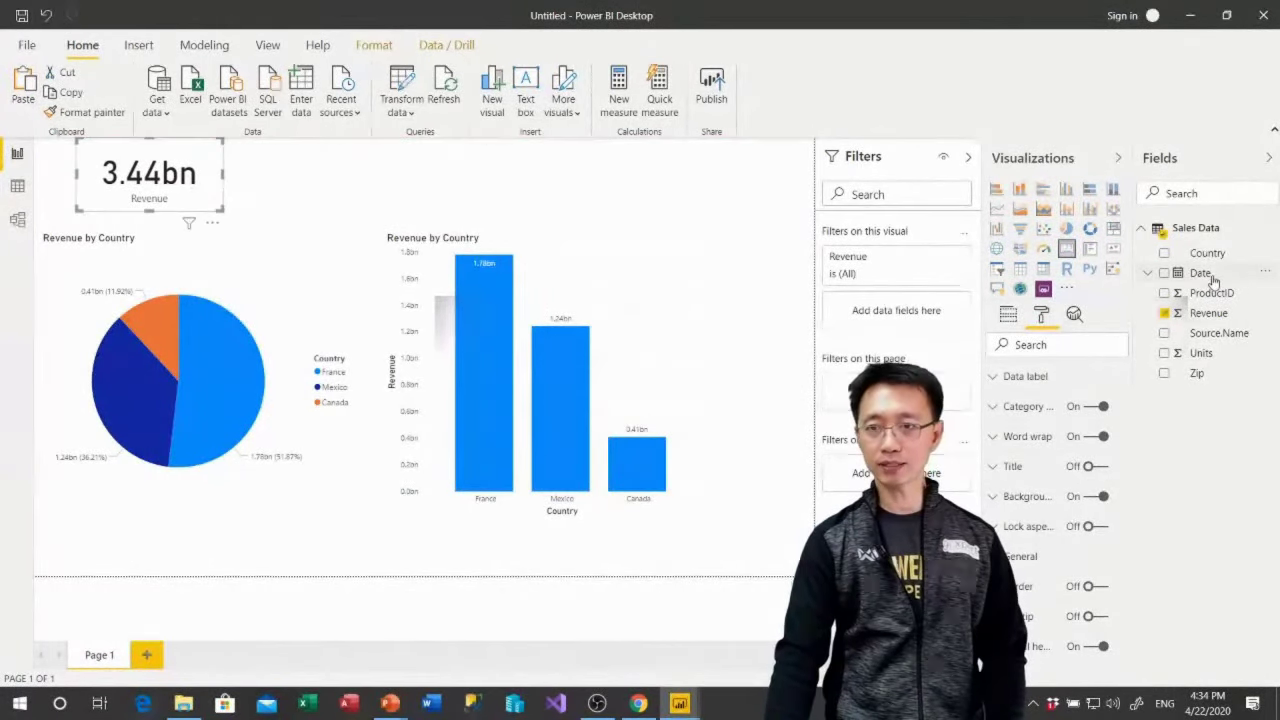
drag(1214, 354, 465, 186)
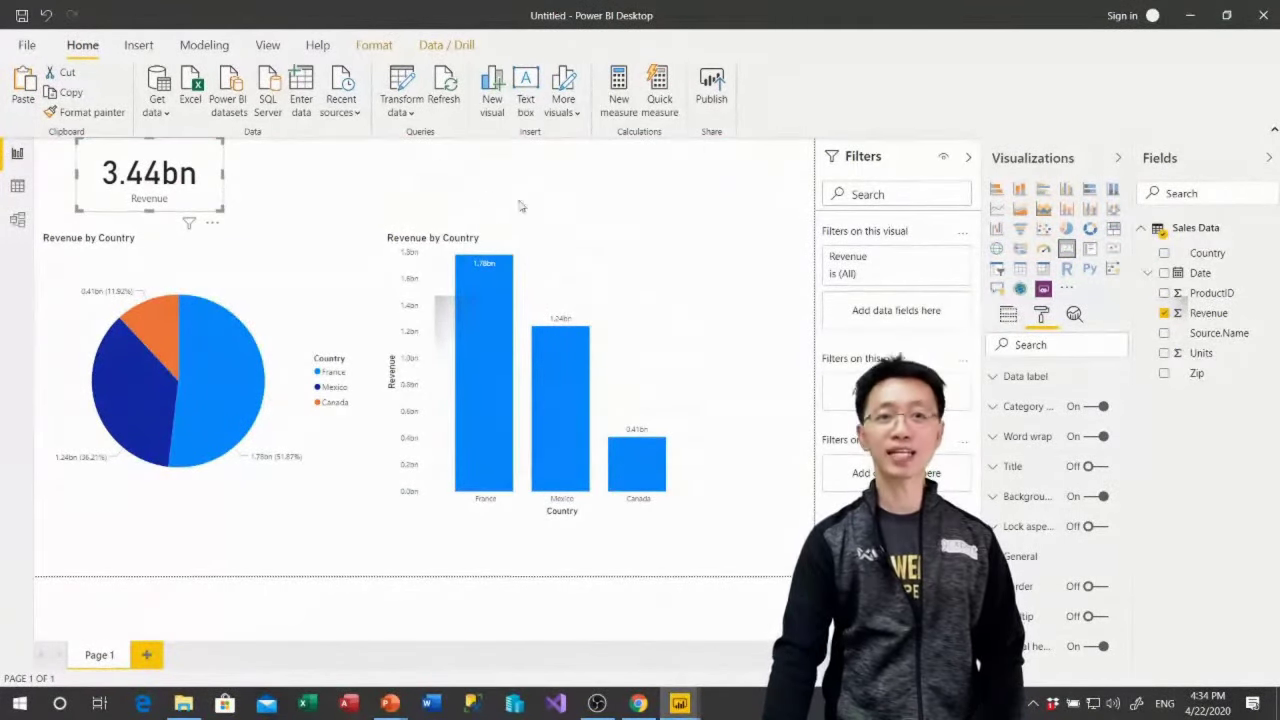
click(1066, 248)
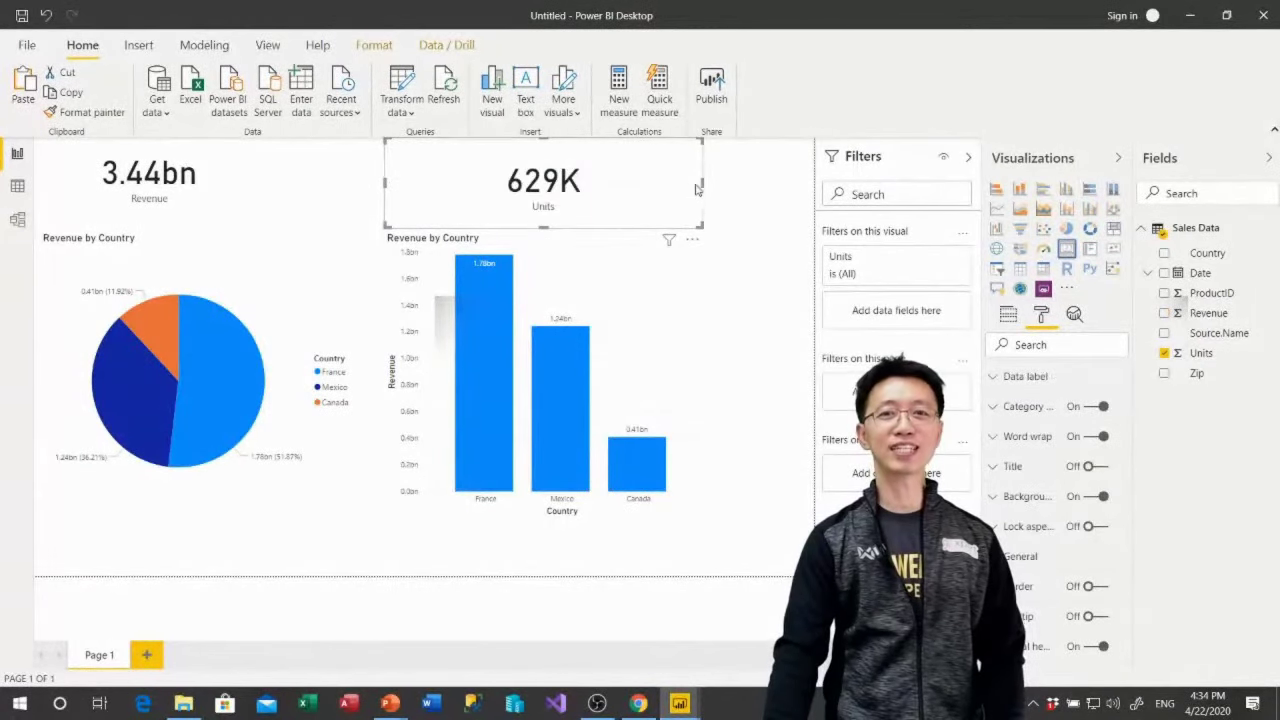
drag(704, 183, 340, 205)
click(459, 197)
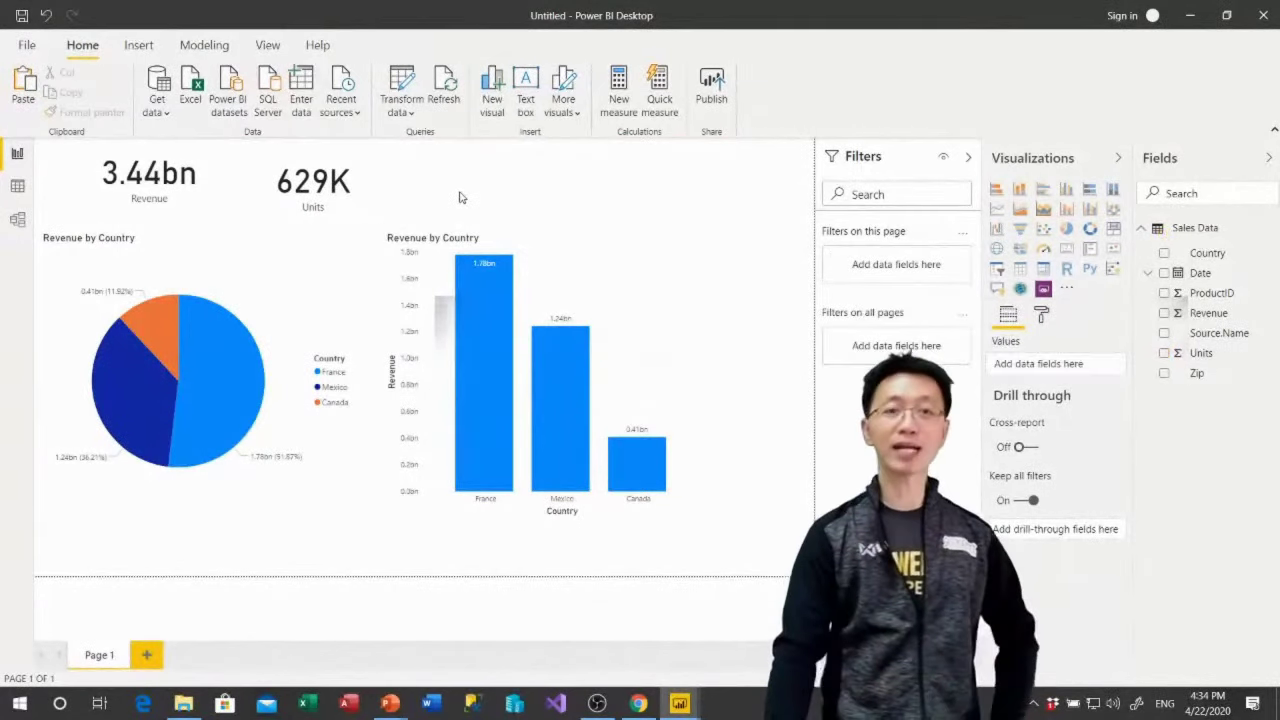
Start saving the report and browse to the Power Query 101 folder inside [Live] in 9Expert Dropbox
key(ctrl+s)
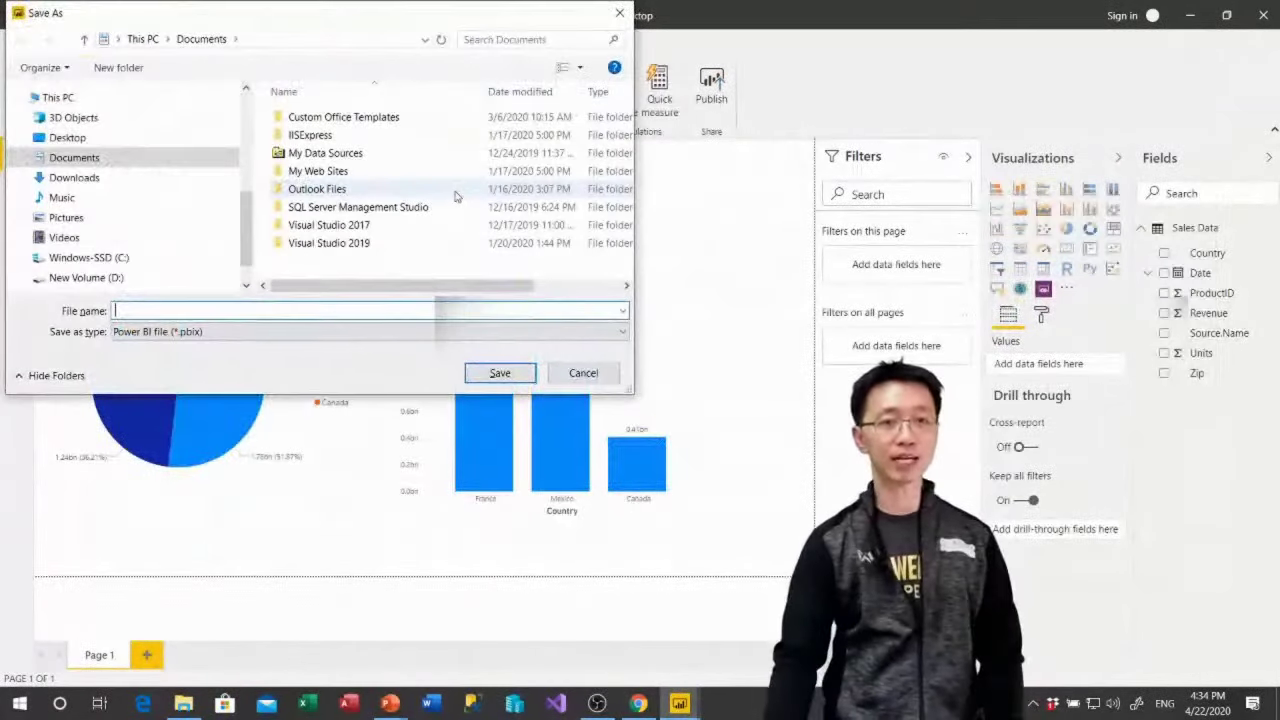
click(271, 42)
text(c)
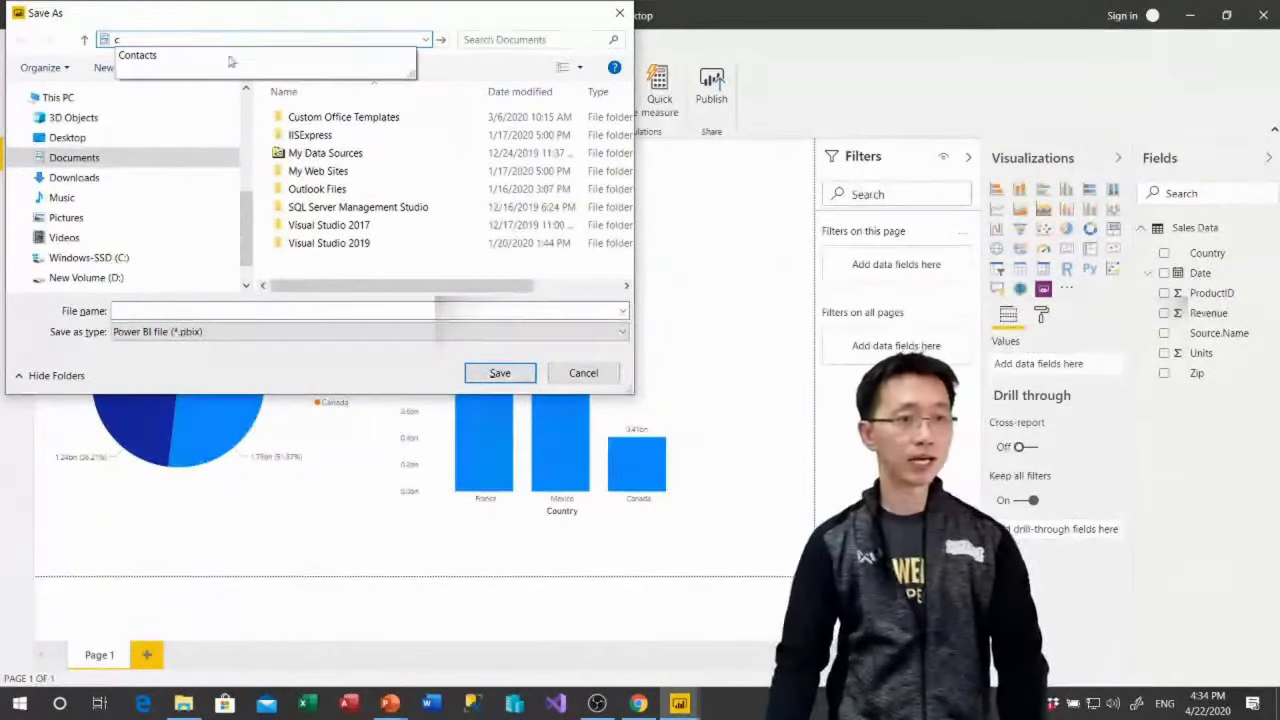
click(248, 130)
drag(248, 130, 194, 108)
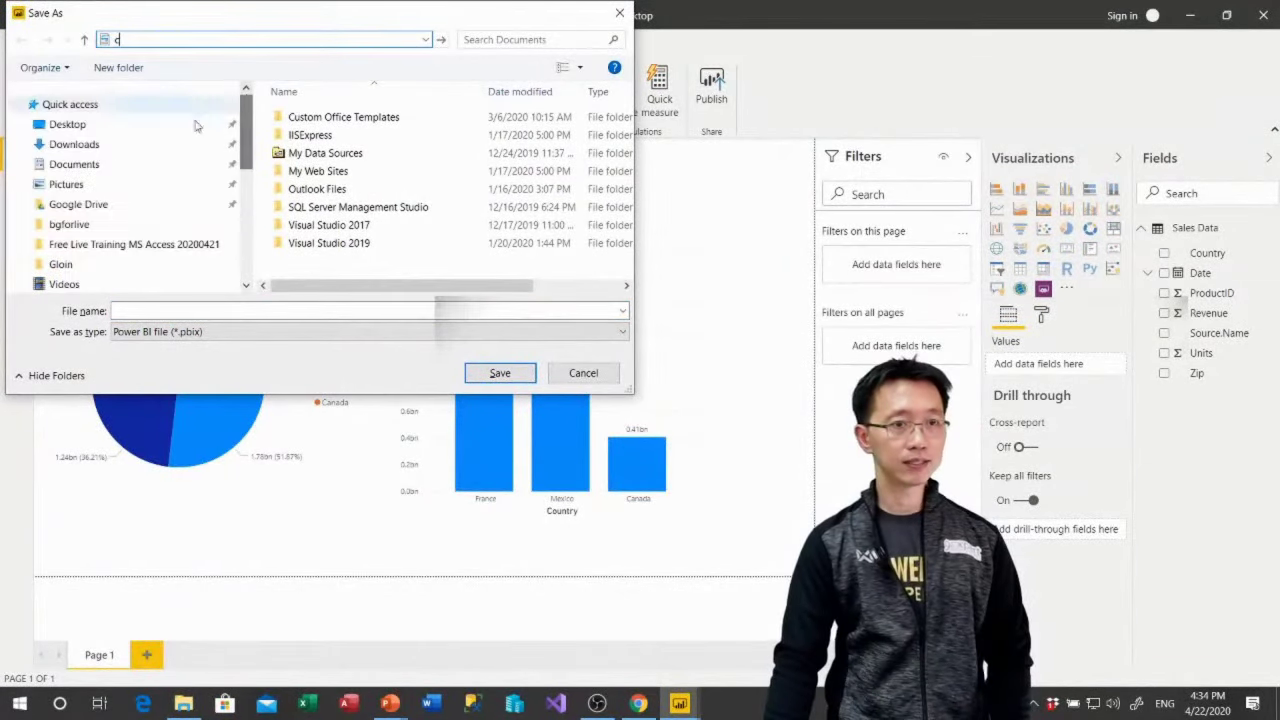
click(80, 104)
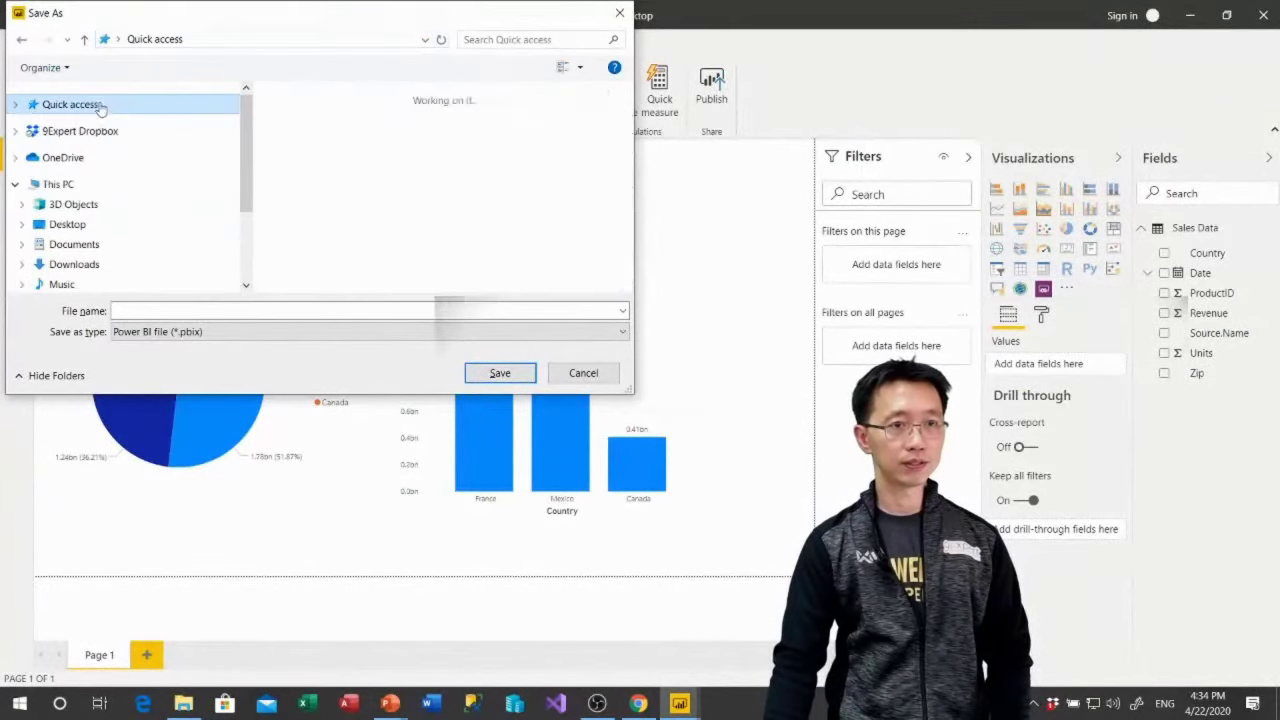
click(90, 131)
double_click(318, 118)
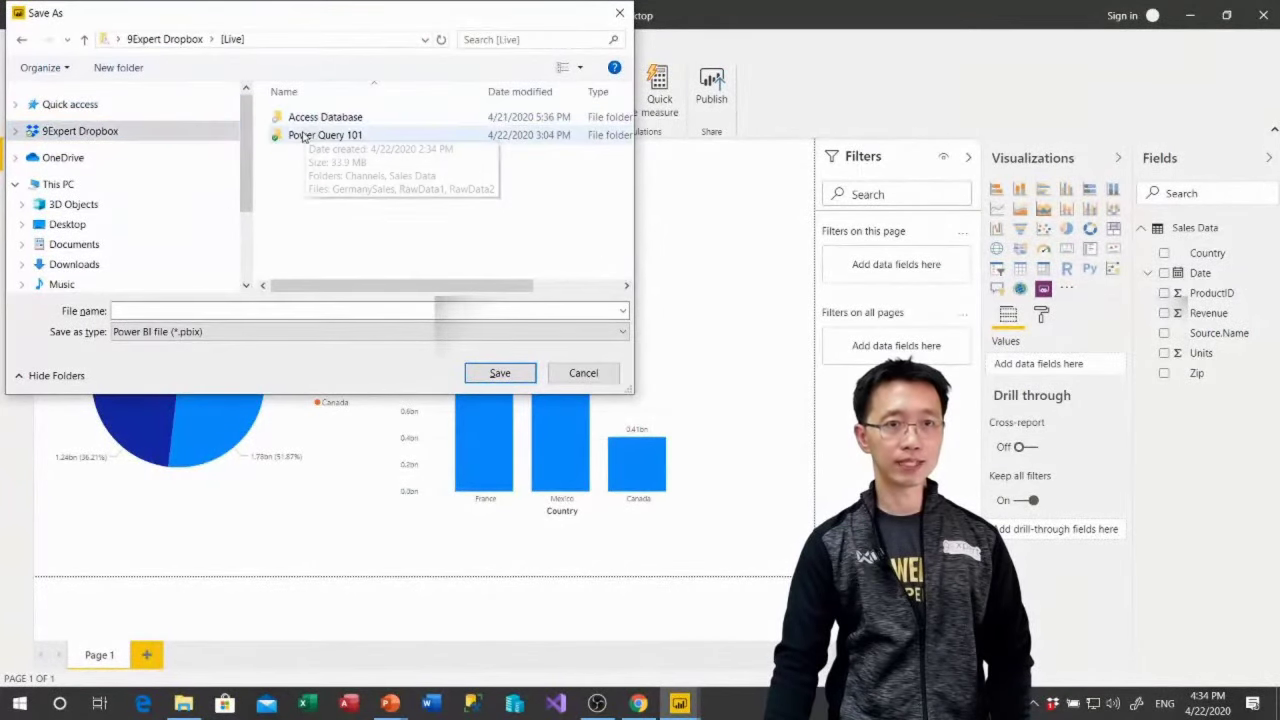
double_click(310, 136)
Save the report as a Power BI file named Sales Report
click(220, 306)
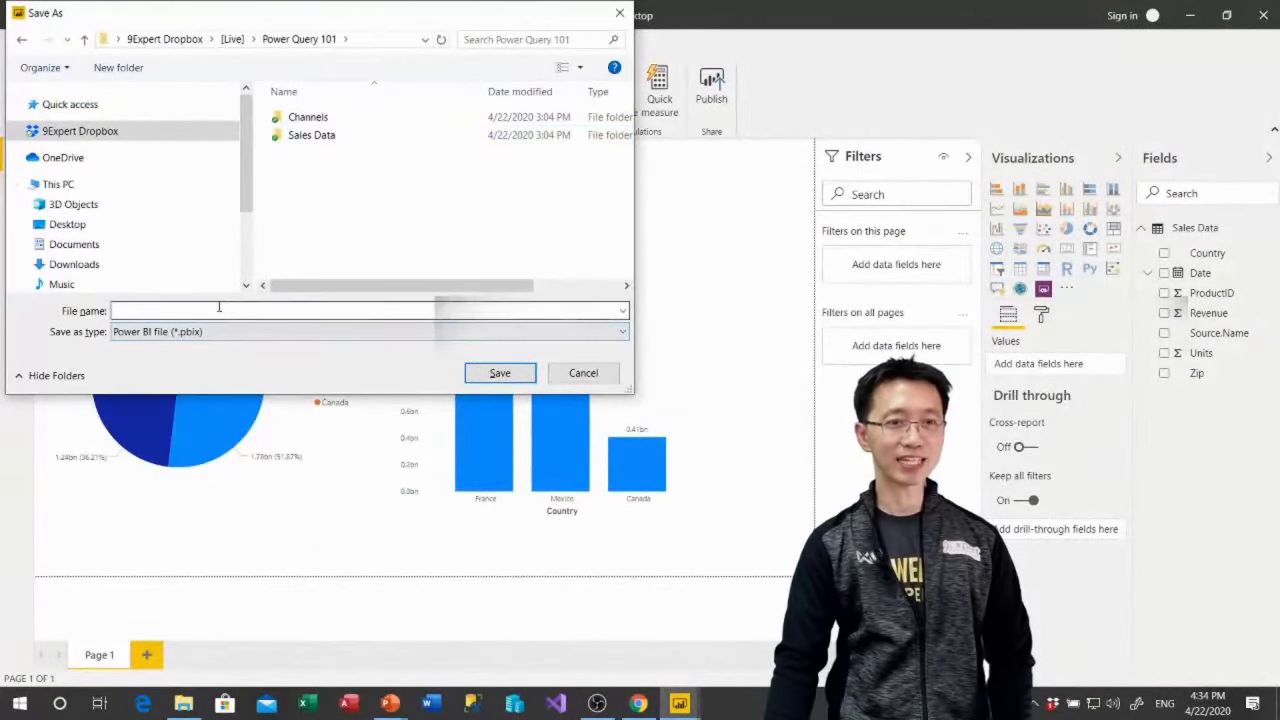
text(S)
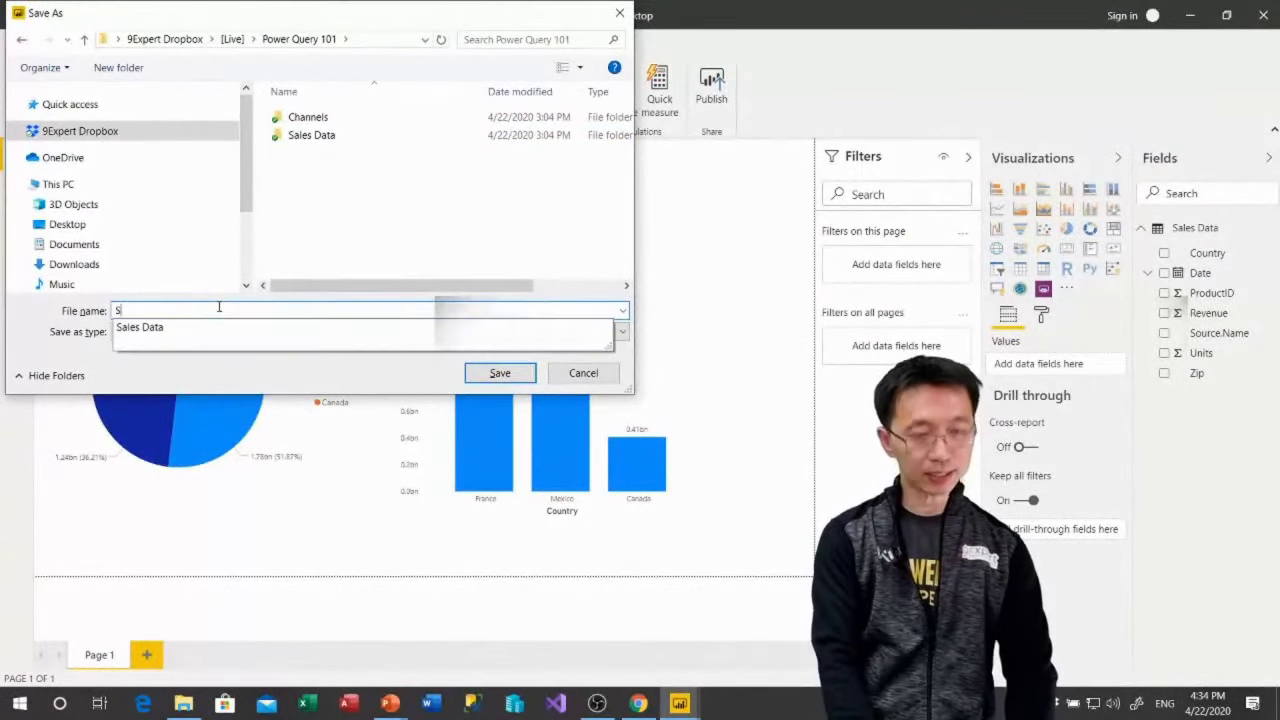
text(ales Report)
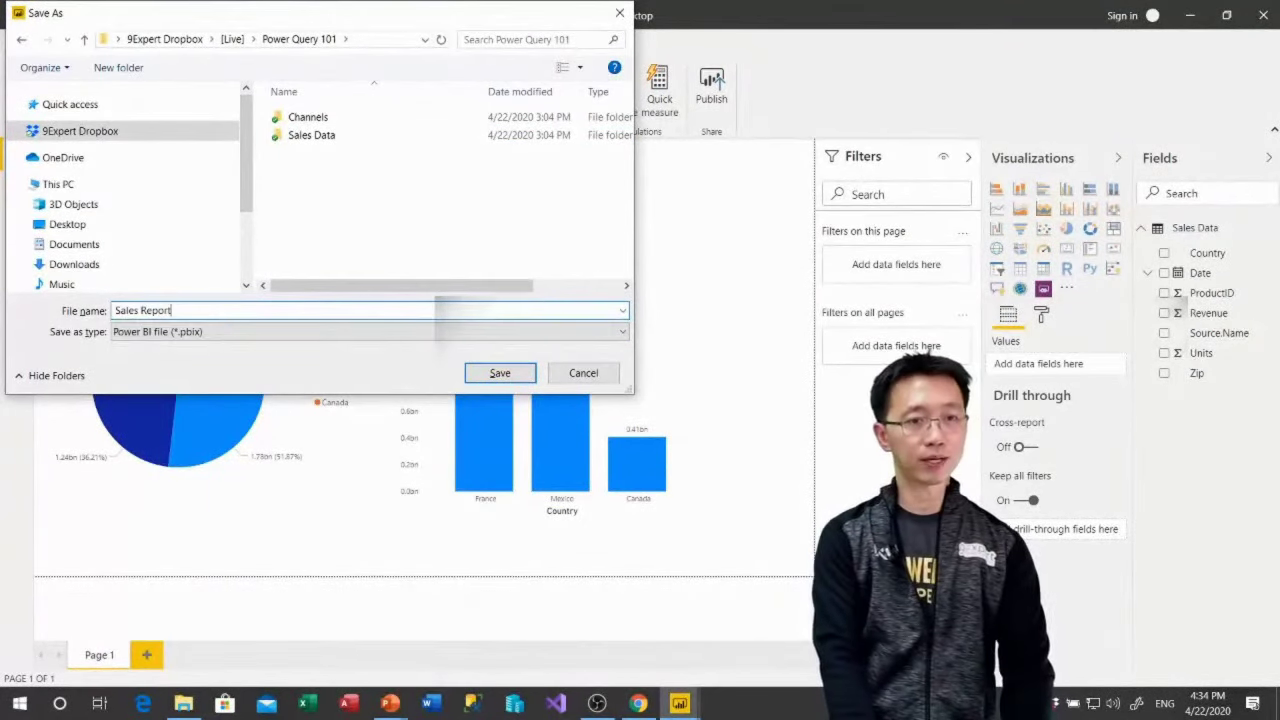
key(Return)
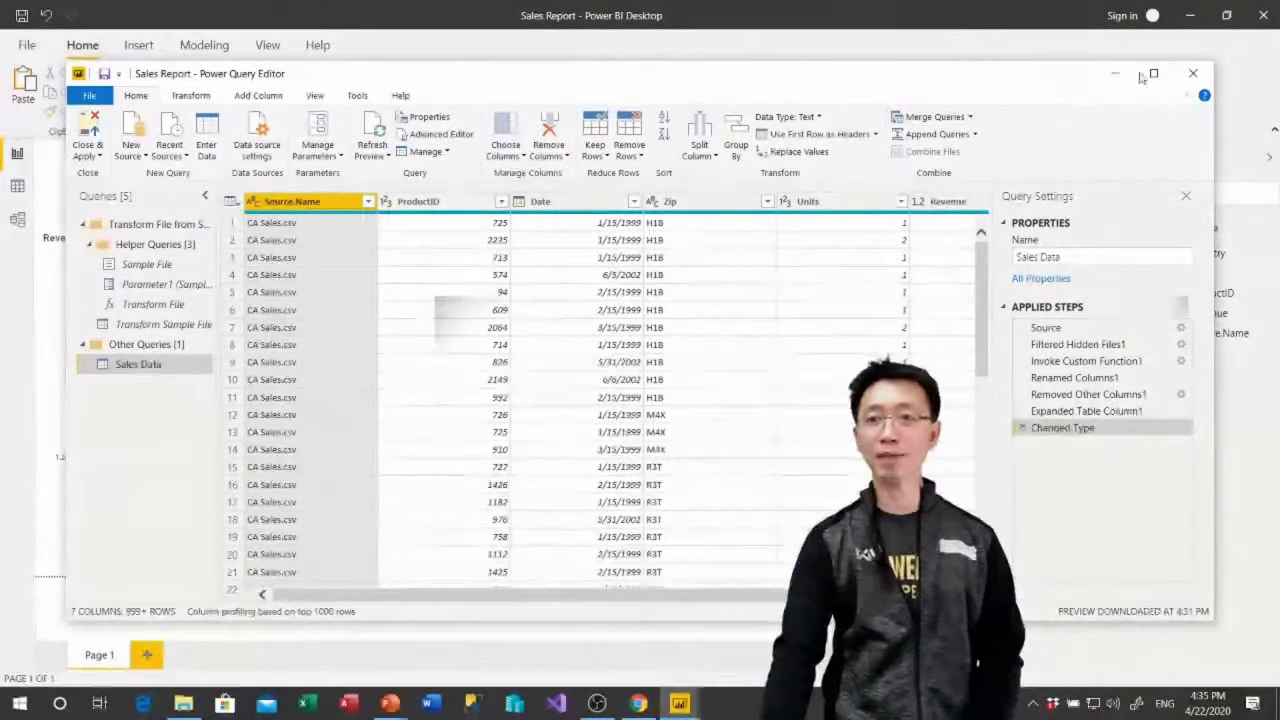
Close the Power Query Editor without applying the pending changes
click(1191, 76)
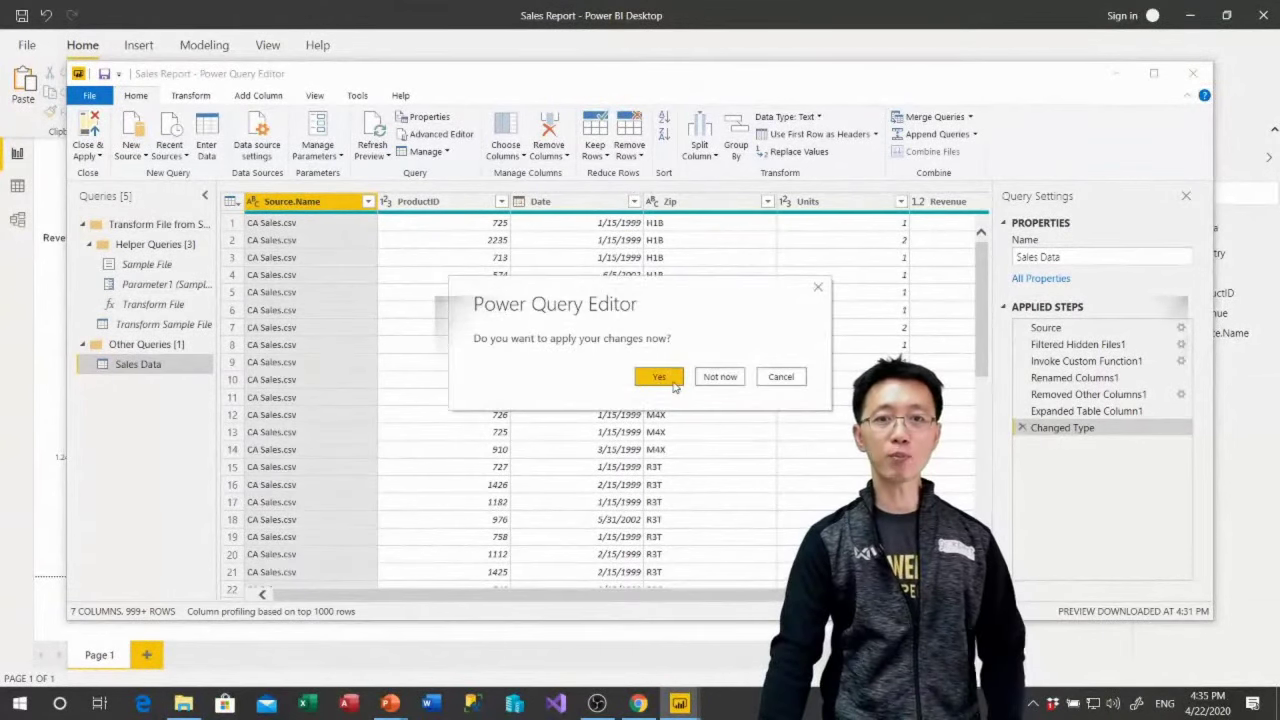
click(705, 376)
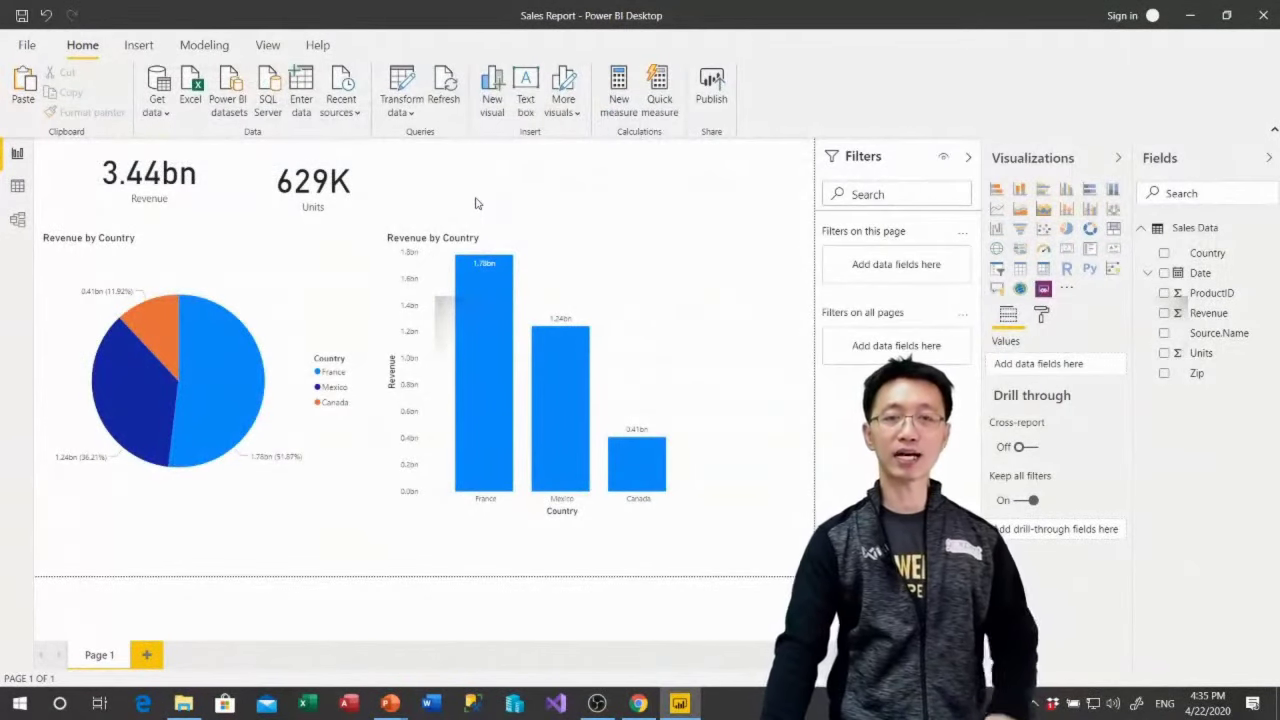
click(545, 250)
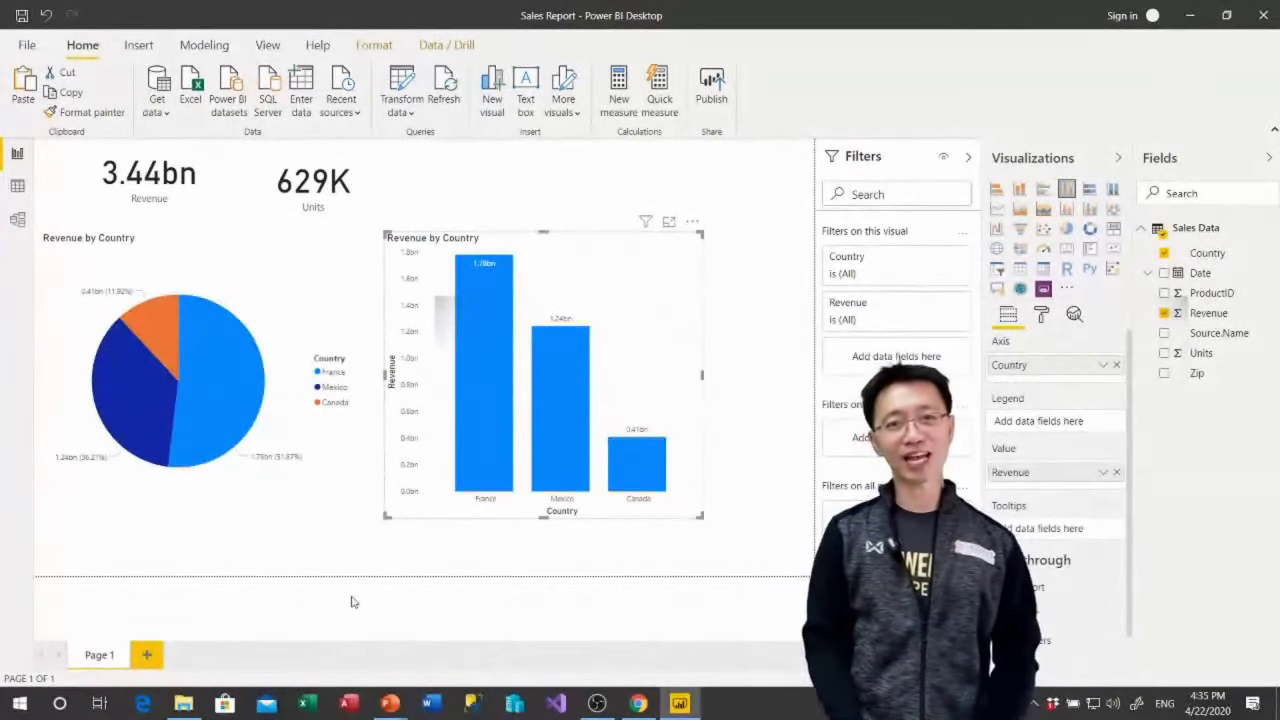
Switch to the Sales Data folder in File Explorer, snap it to half the screen and show its files as medium icons
click(183, 703)
key(super+Left)
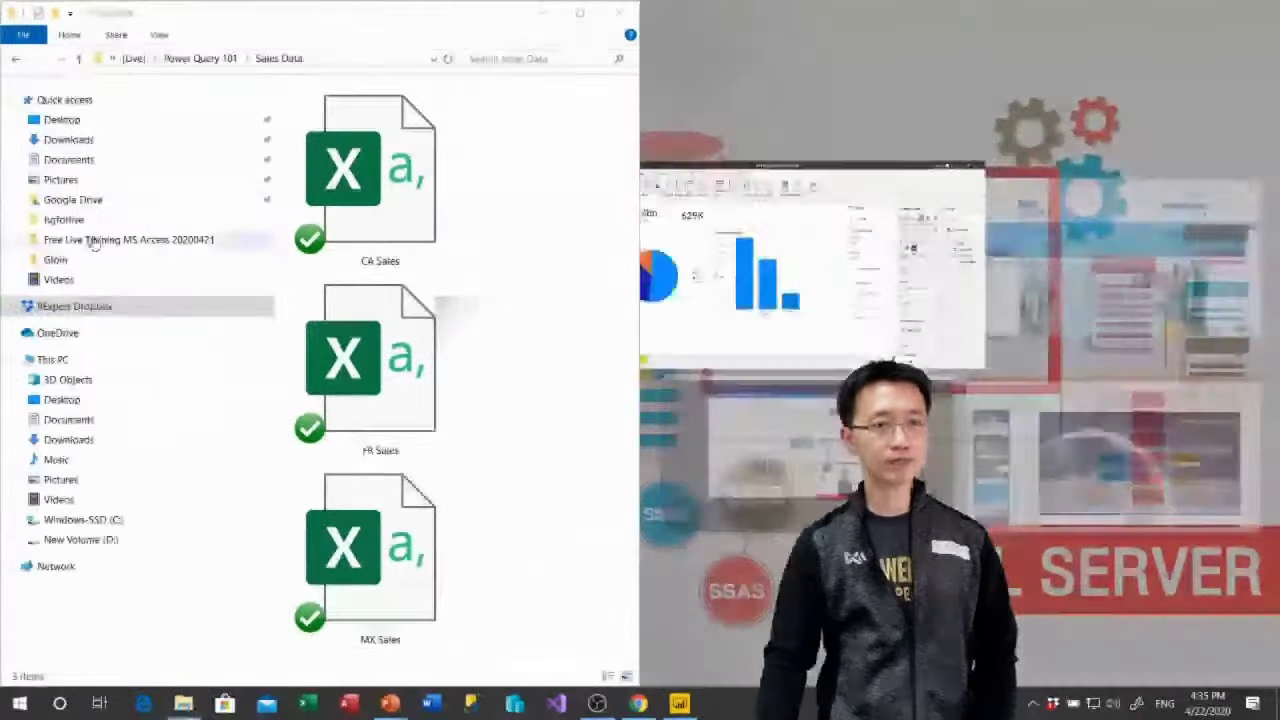
key(Return)
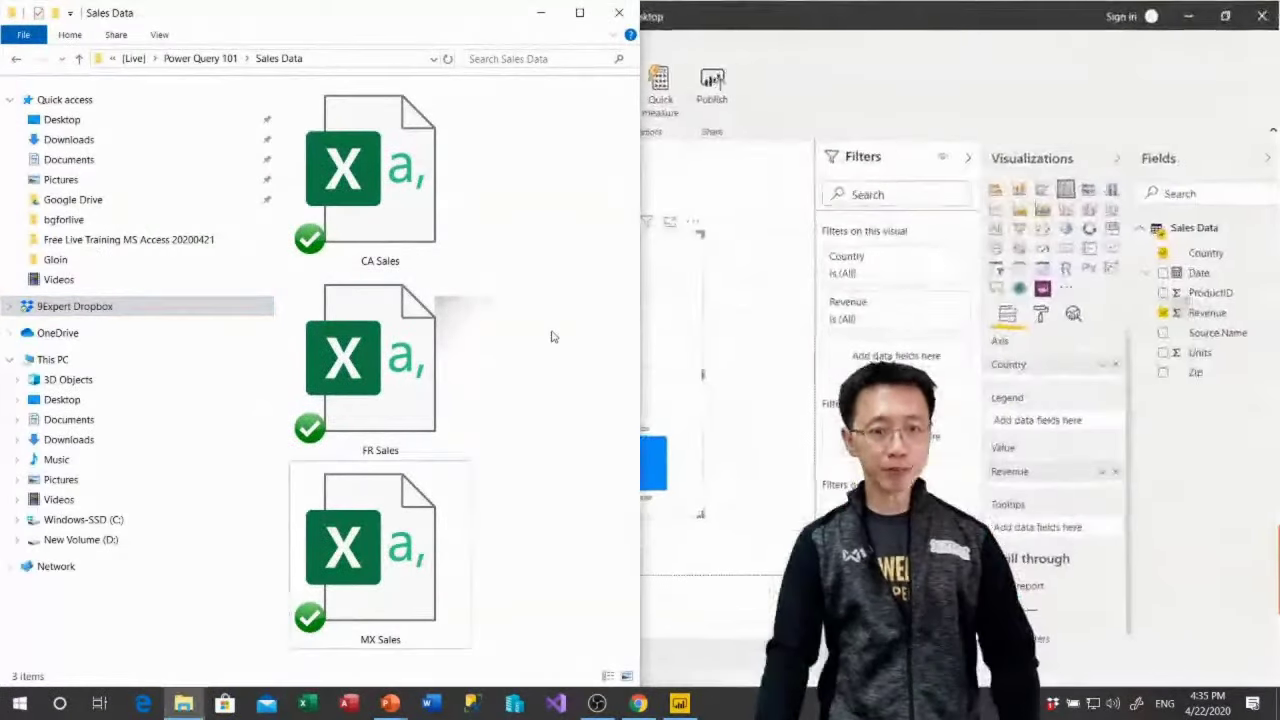
click(159, 34)
click(176, 74)
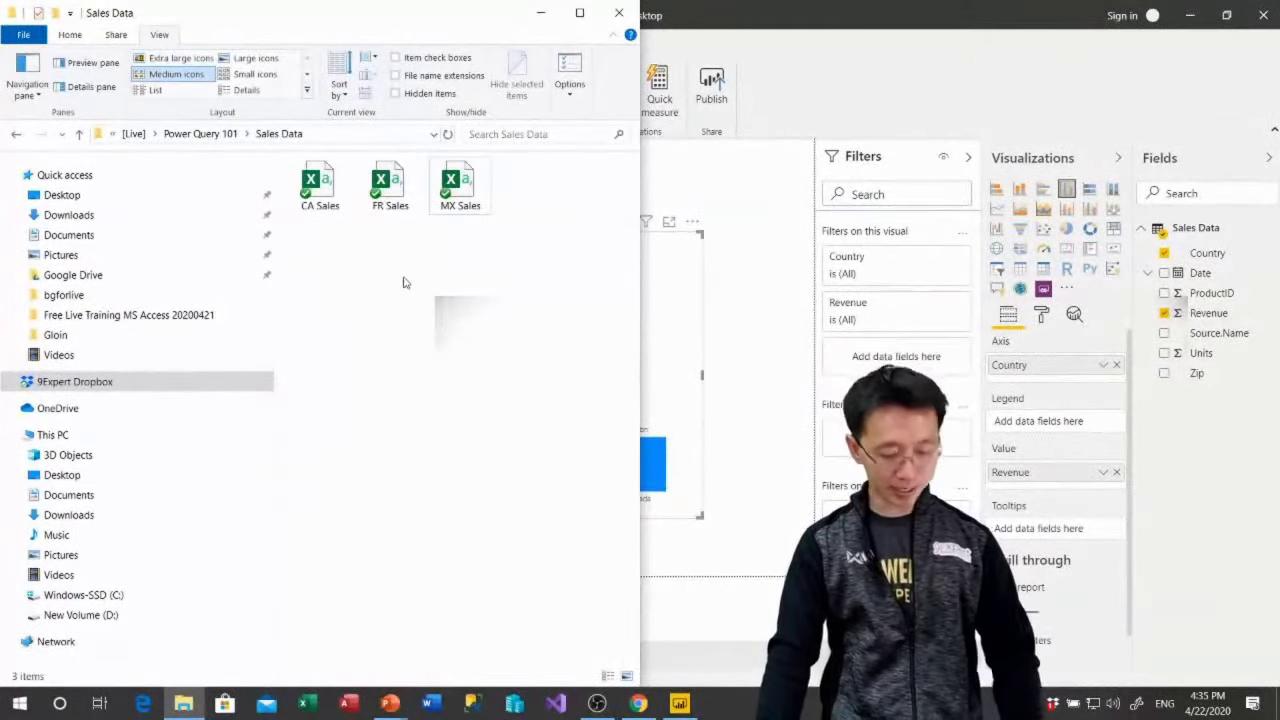
Open a second File Explorer window and snap it at full height beside the Sales Data window
key(super+e)
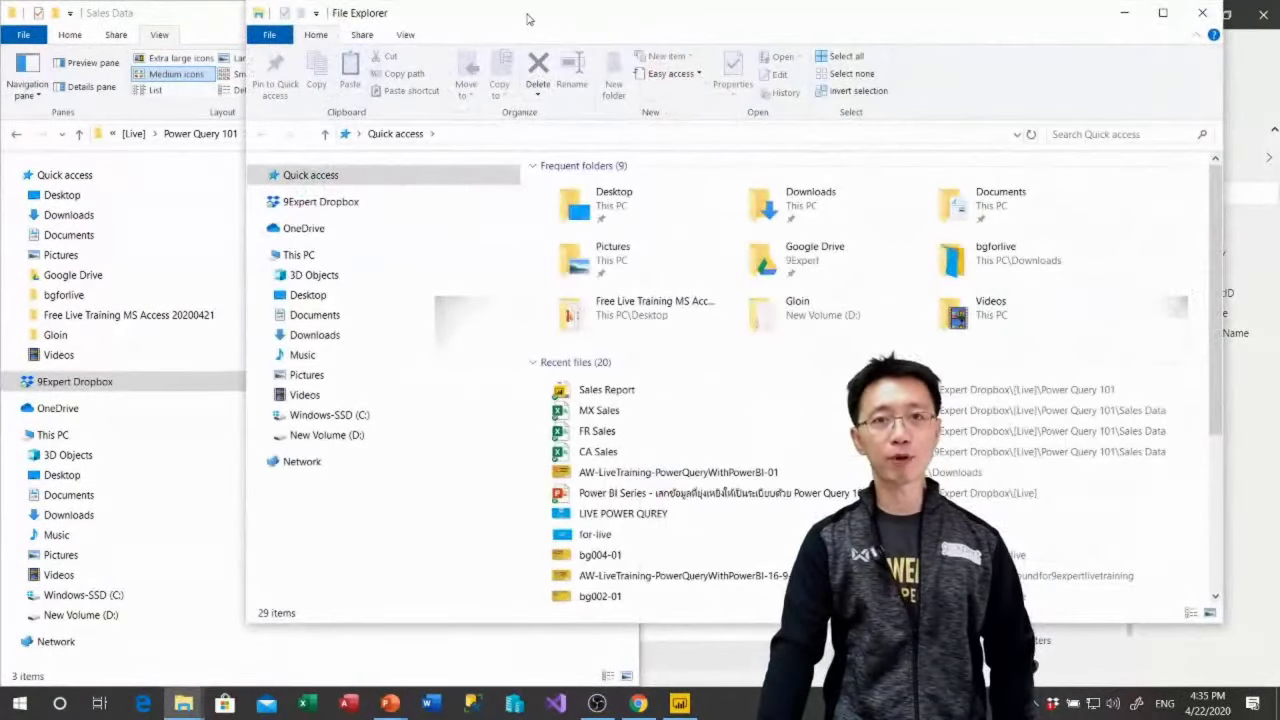
key(super+Right)
key(super+Up)
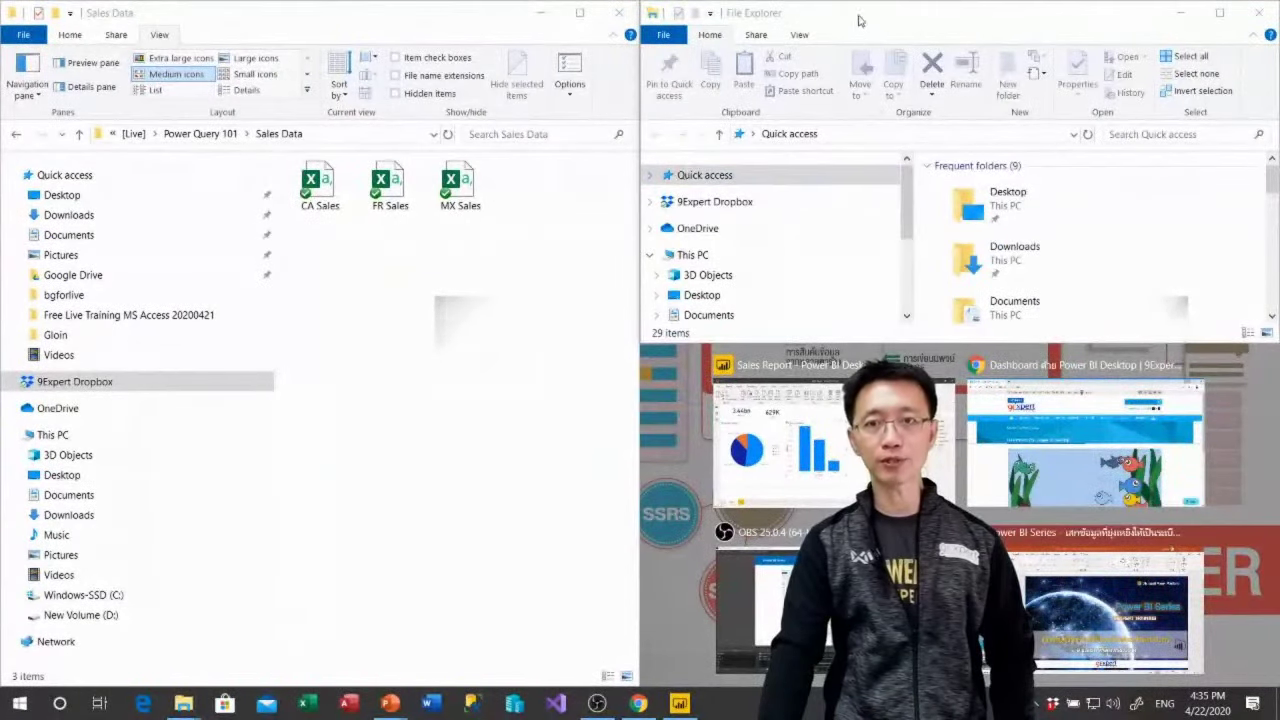
key(super+Down)
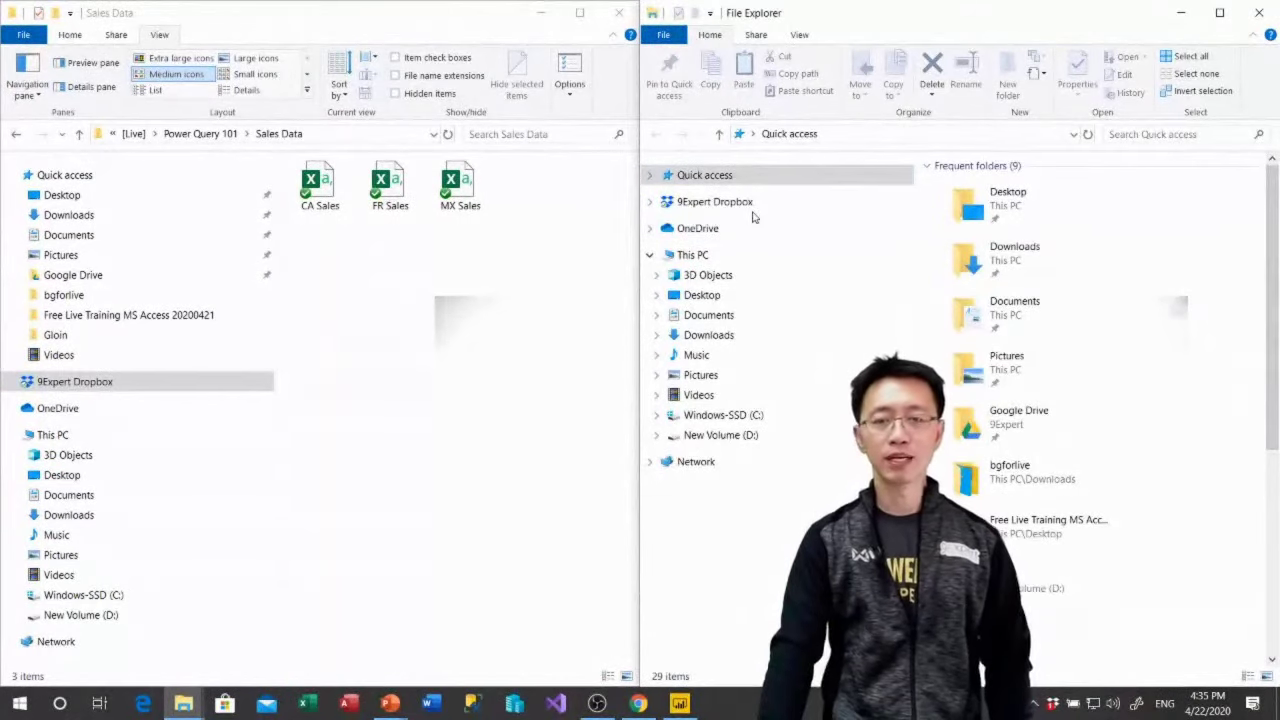
Browse the second File Explorer window to 9Expert Dropbox > [Live] > Power Query 101
click(751, 205)
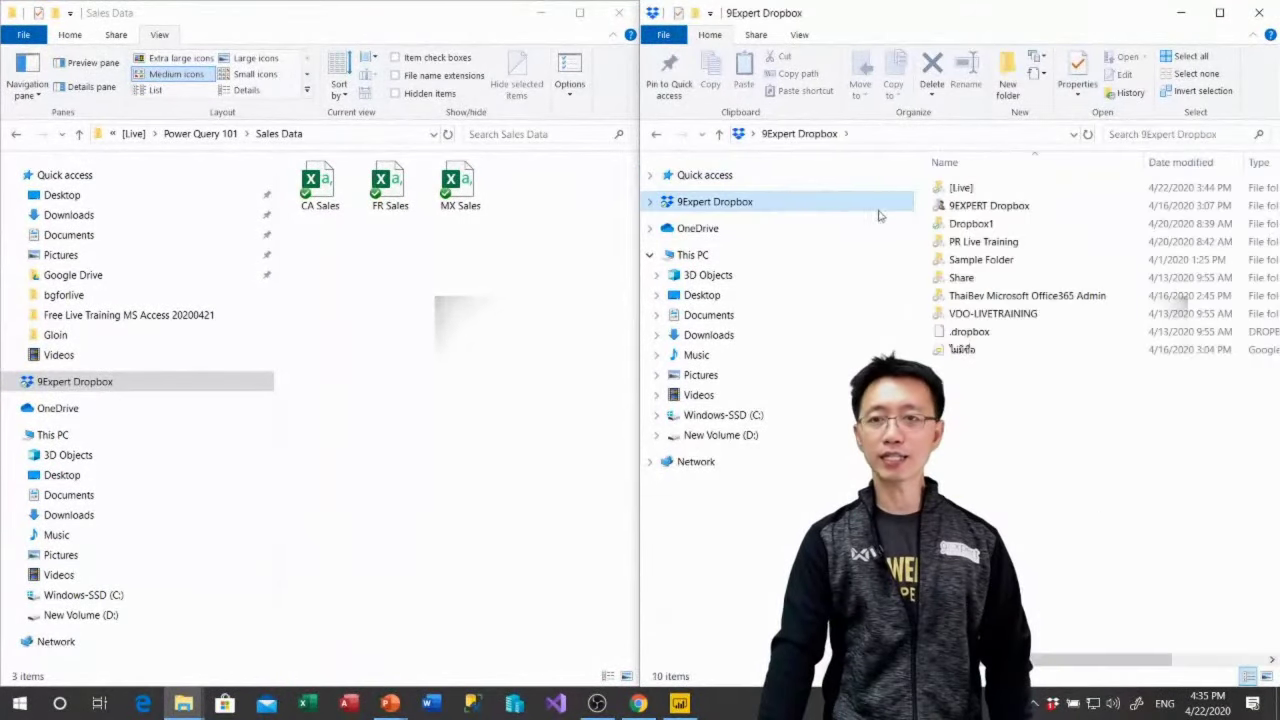
double_click(975, 223)
click(830, 135)
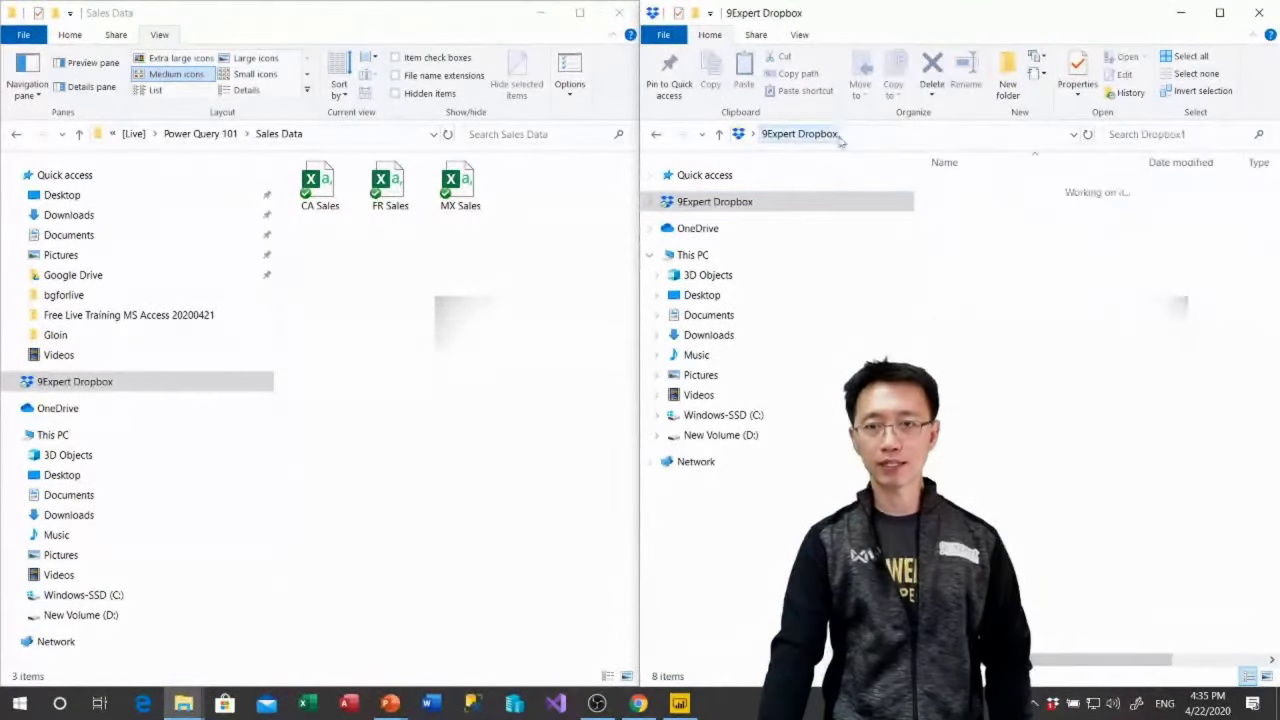
double_click(965, 188)
click(988, 207)
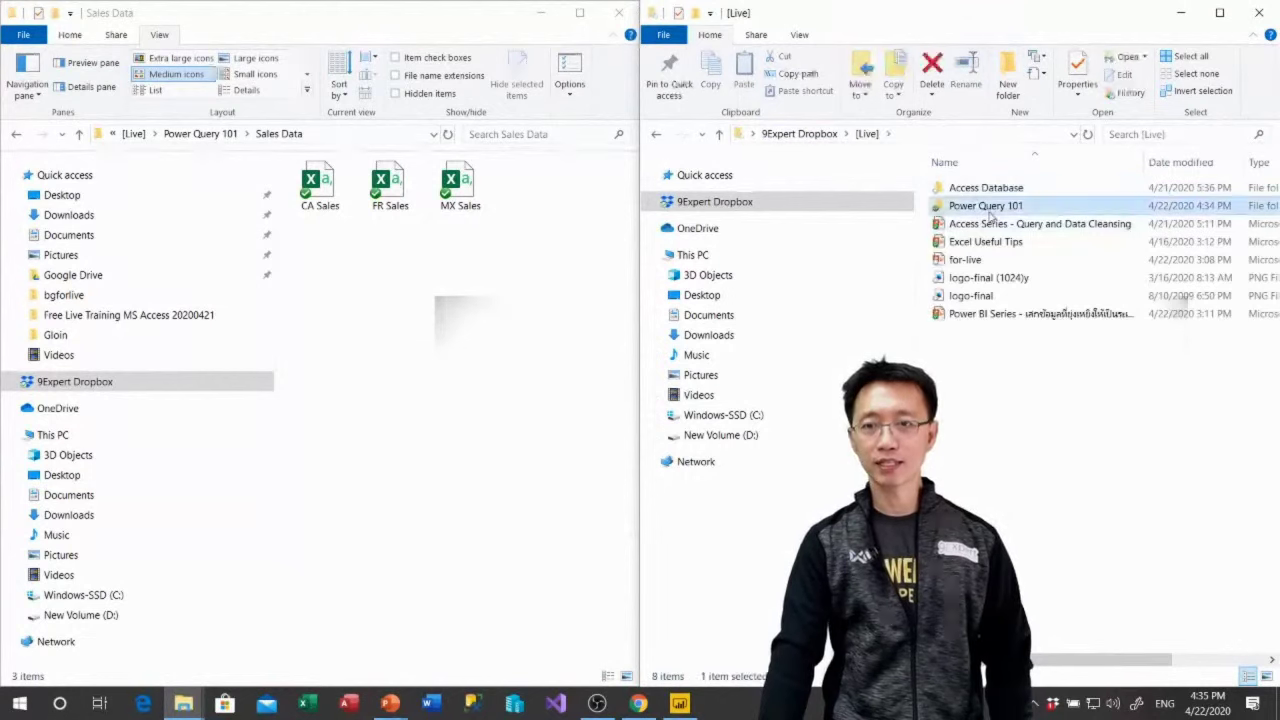
double_click(988, 207)
Move the GermanySales file from the Power Query 101 folder into the Sales Data folder
click(994, 225)
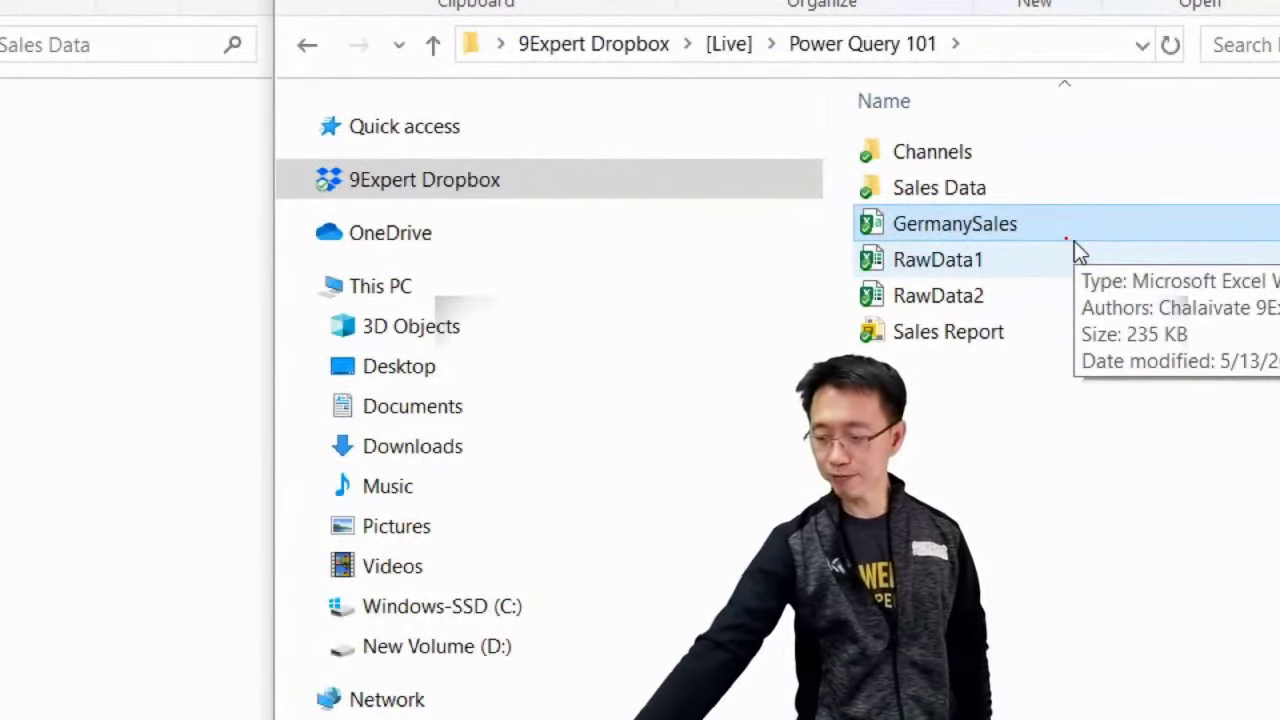
drag(980, 172, 930, 172)
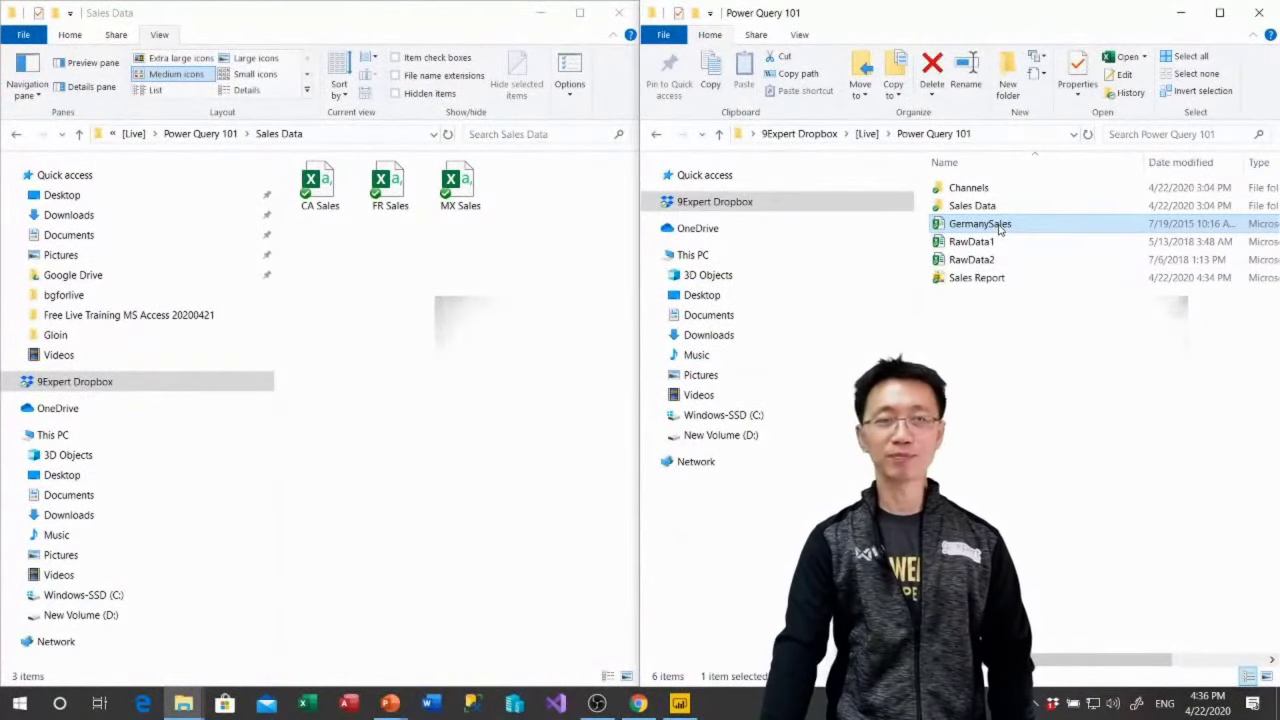
drag(1000, 229, 496, 276)
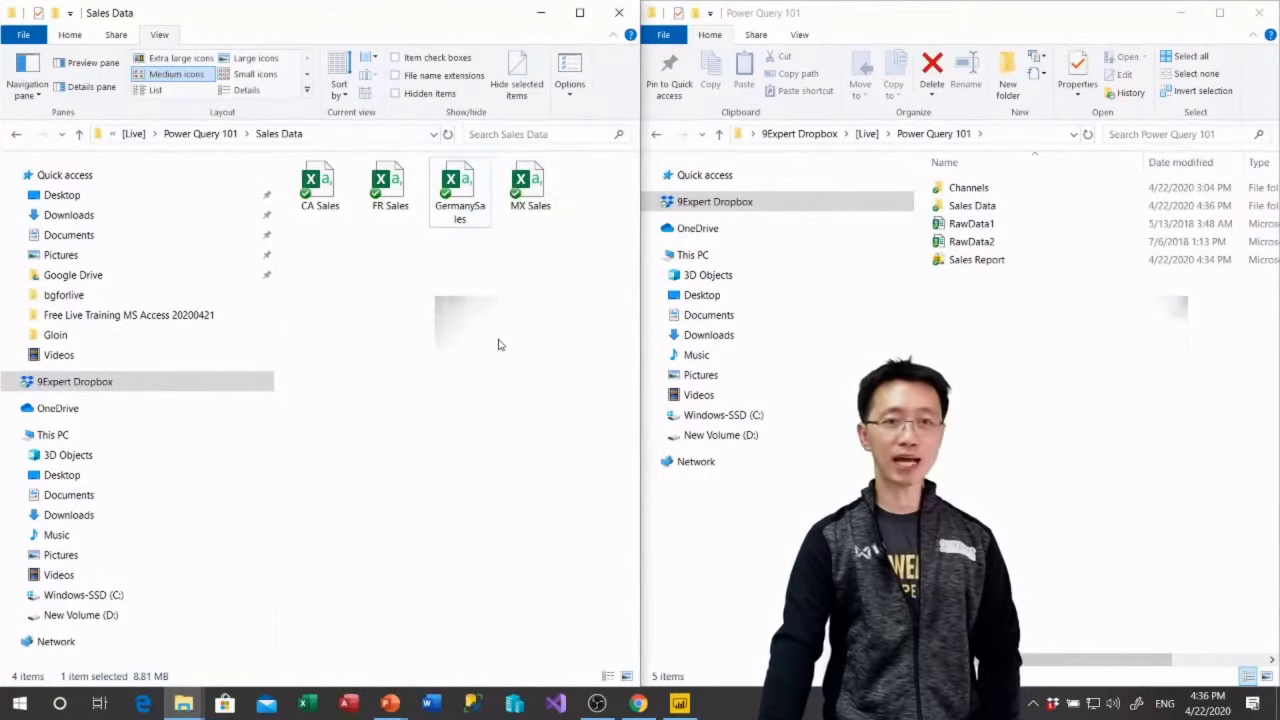
click(500, 345)
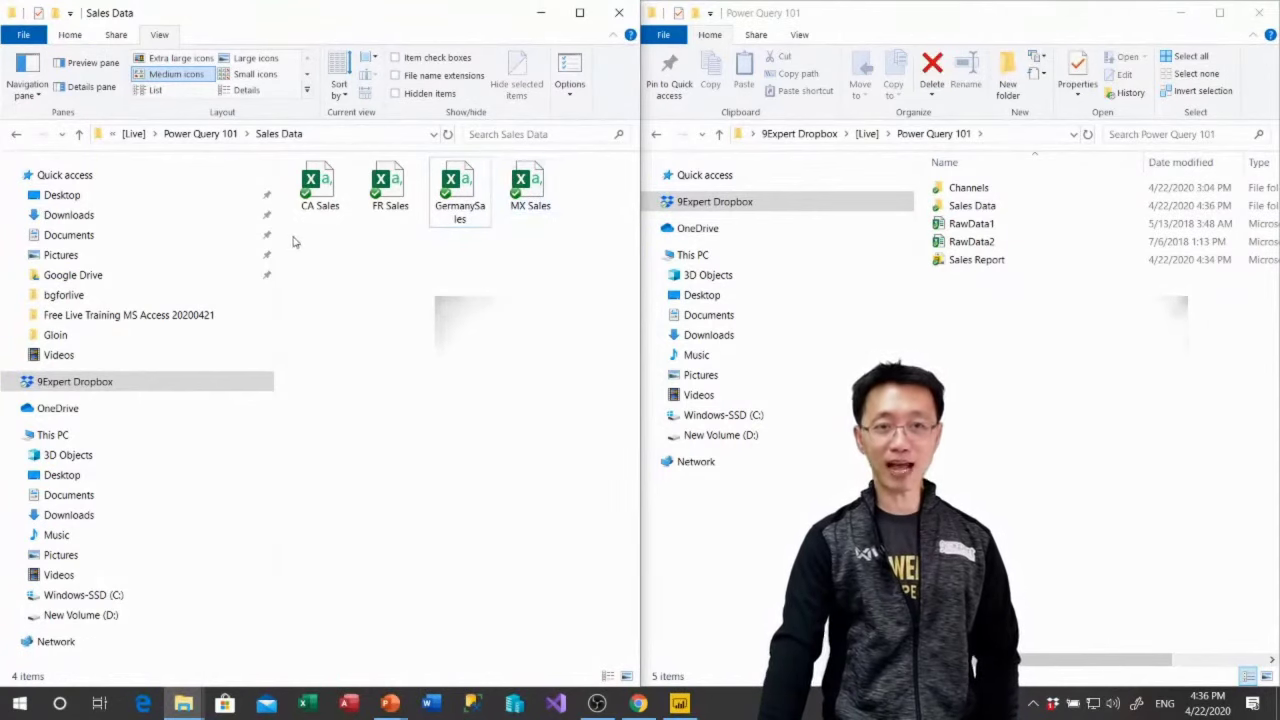
drag(293, 241, 565, 150)
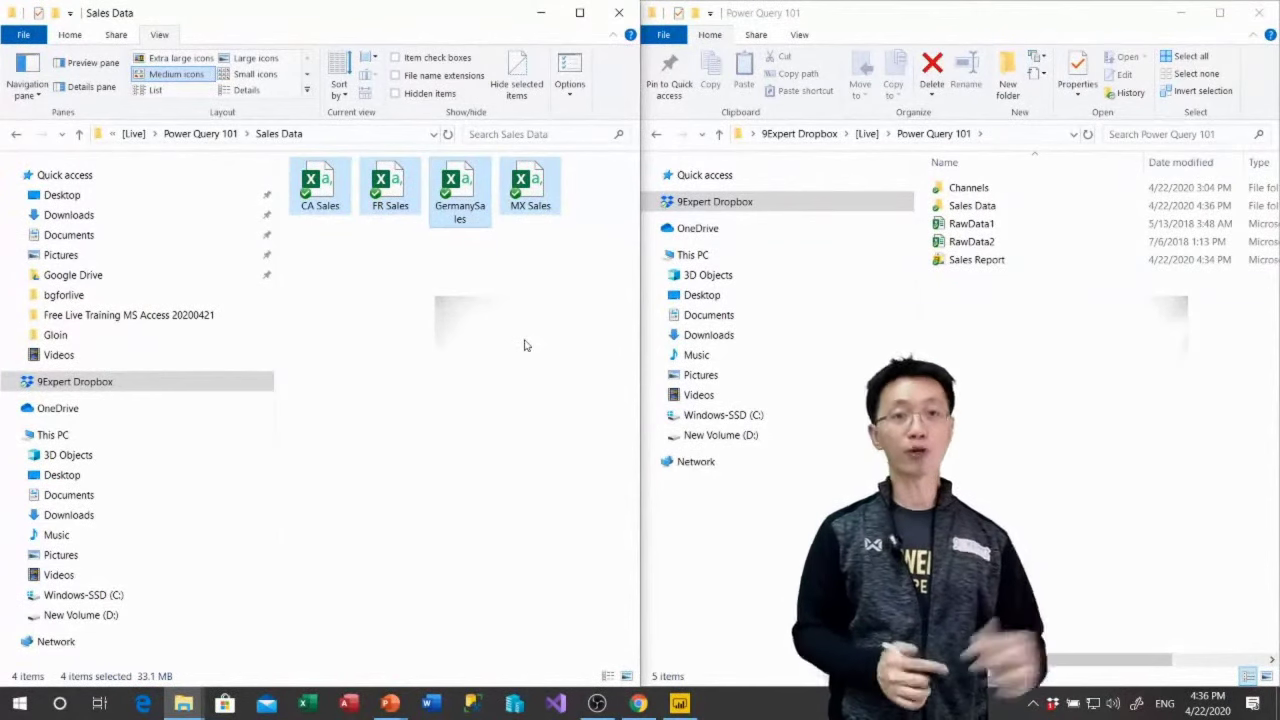
right_click(523, 343)
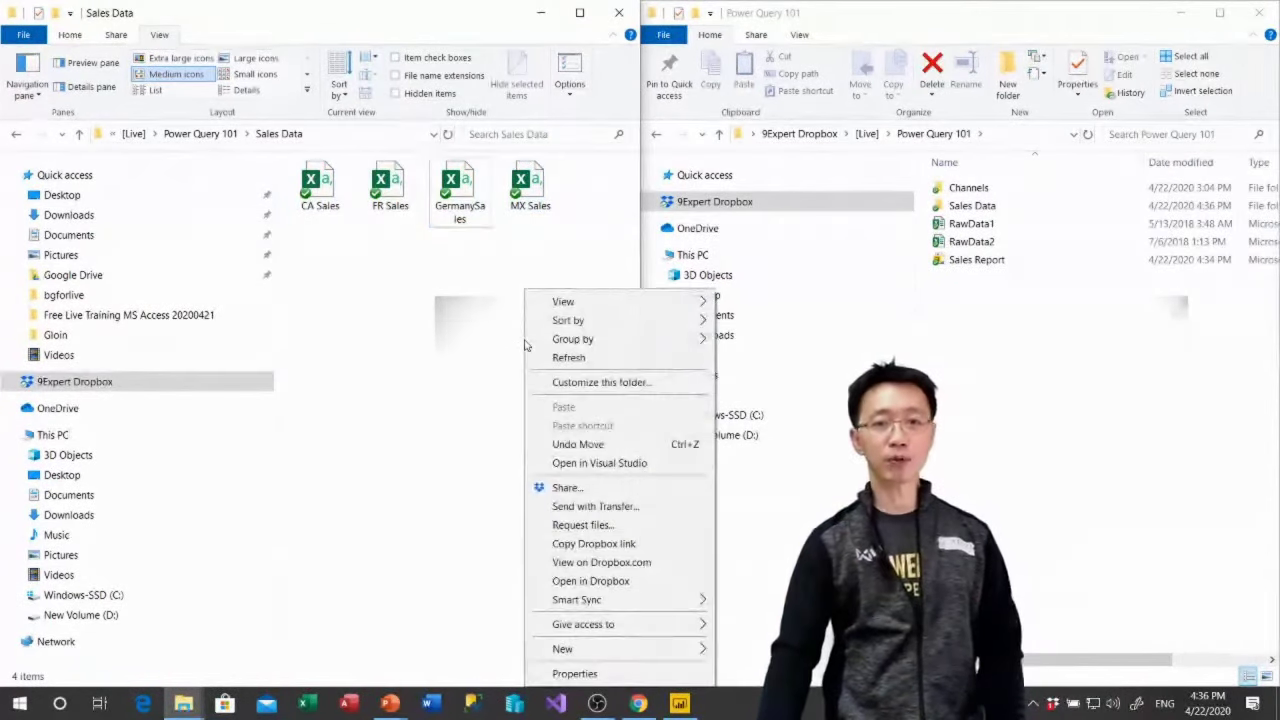
Switch to the Sales Report in Power BI Desktop and widen the Revenue by Country column chart towards the page's right edge
click(514, 344)
click(680, 704)
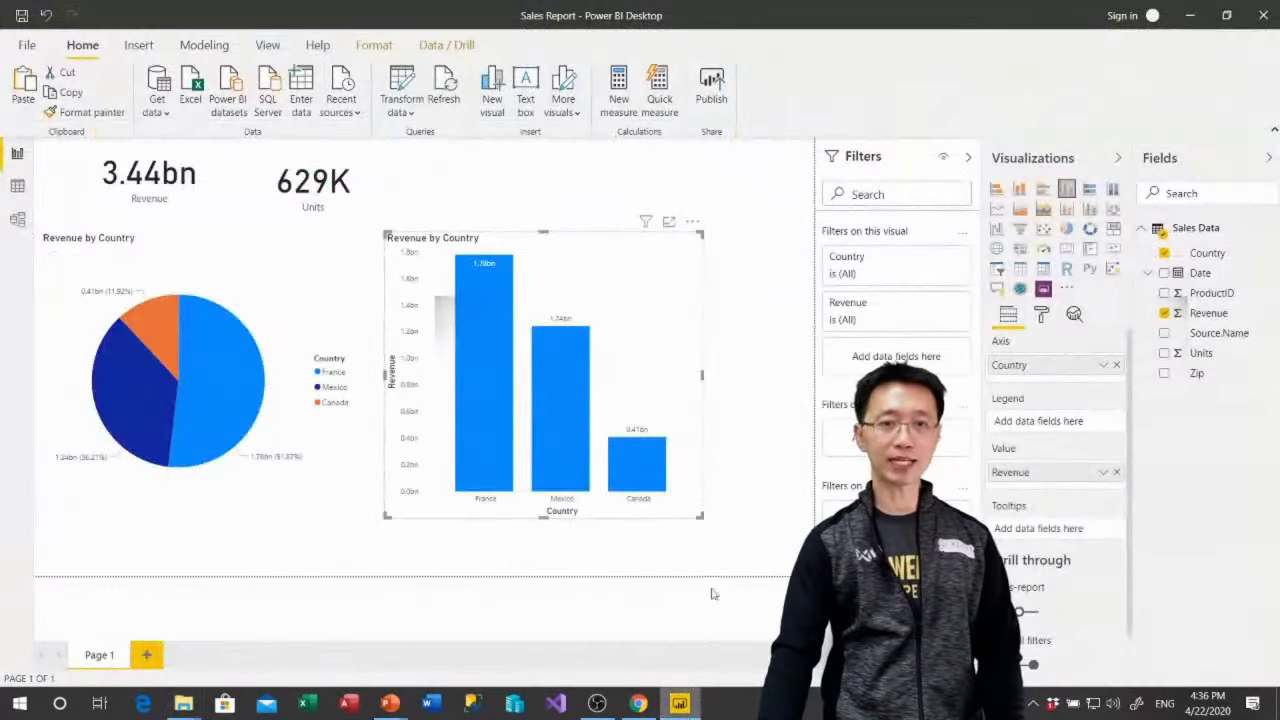
drag(702, 375, 773, 375)
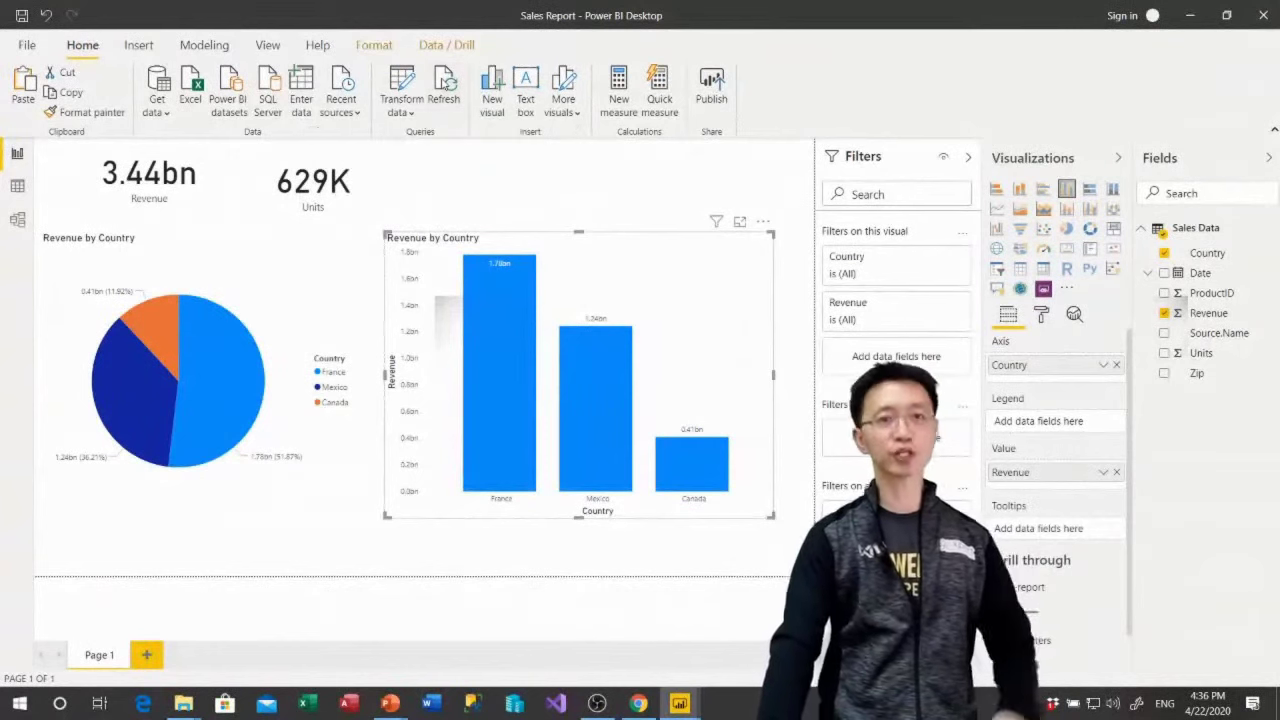
Refresh the report's data from the source folder and save the report
click(447, 92)
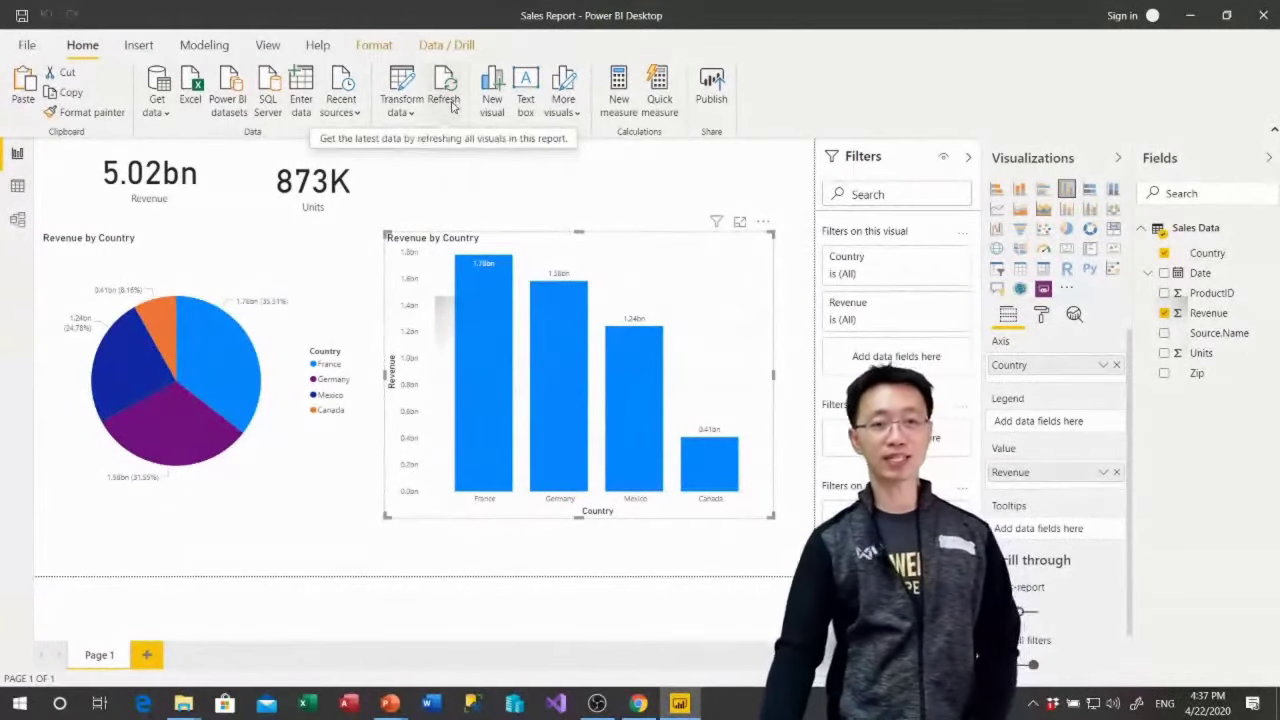
click(21, 16)
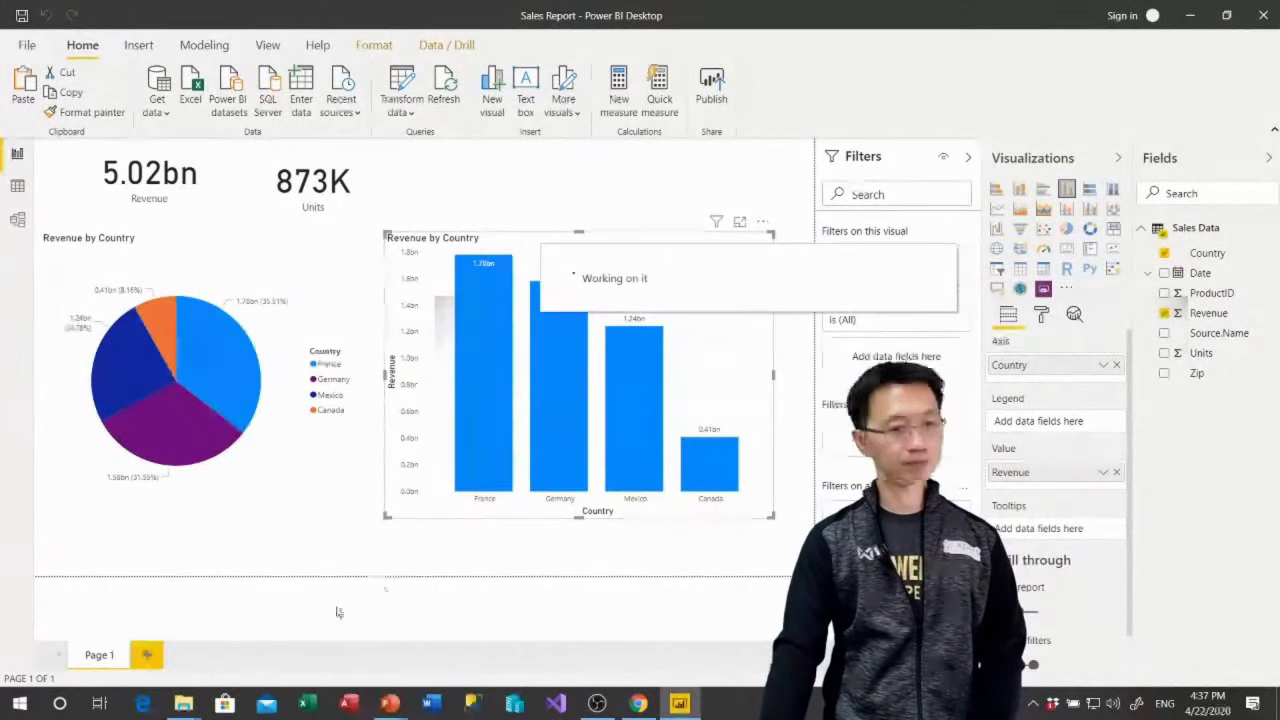
Review the source files in the Sales Data folder and the Sales Report file in Power Query 101, and return to Power BI Desktop
mouse_move(184, 706)
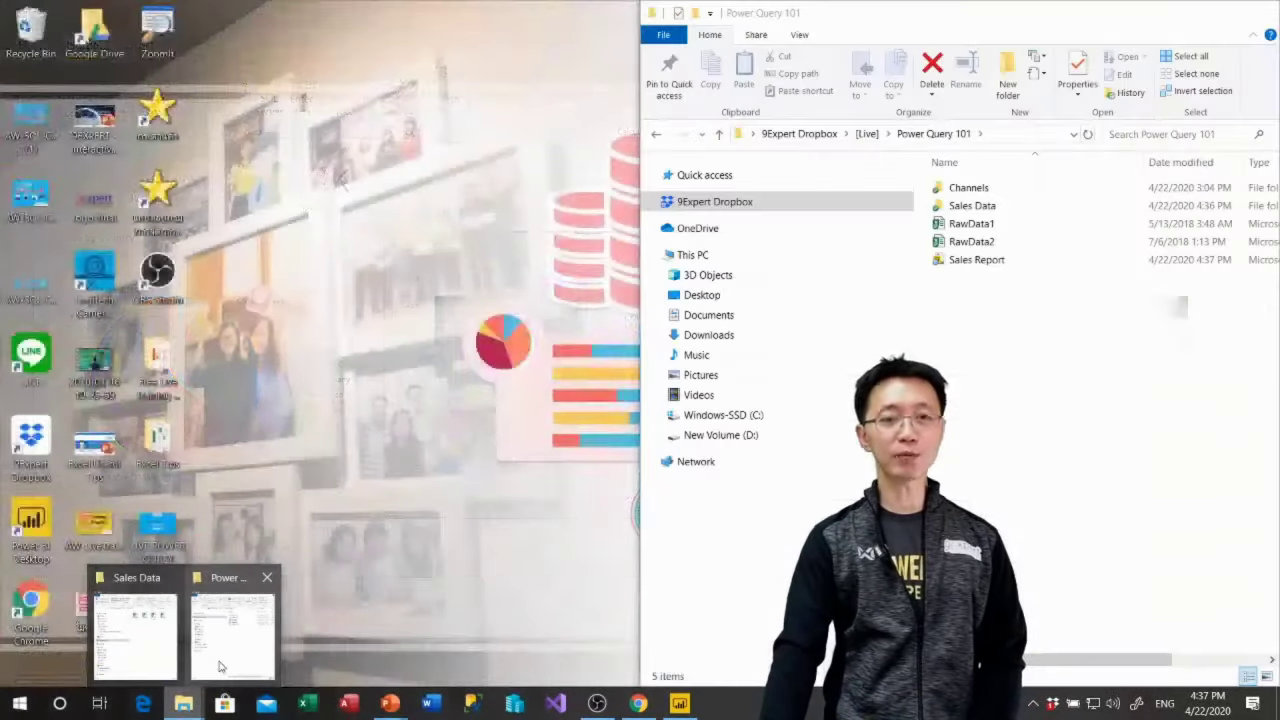
click(139, 625)
drag(320, 262, 515, 175)
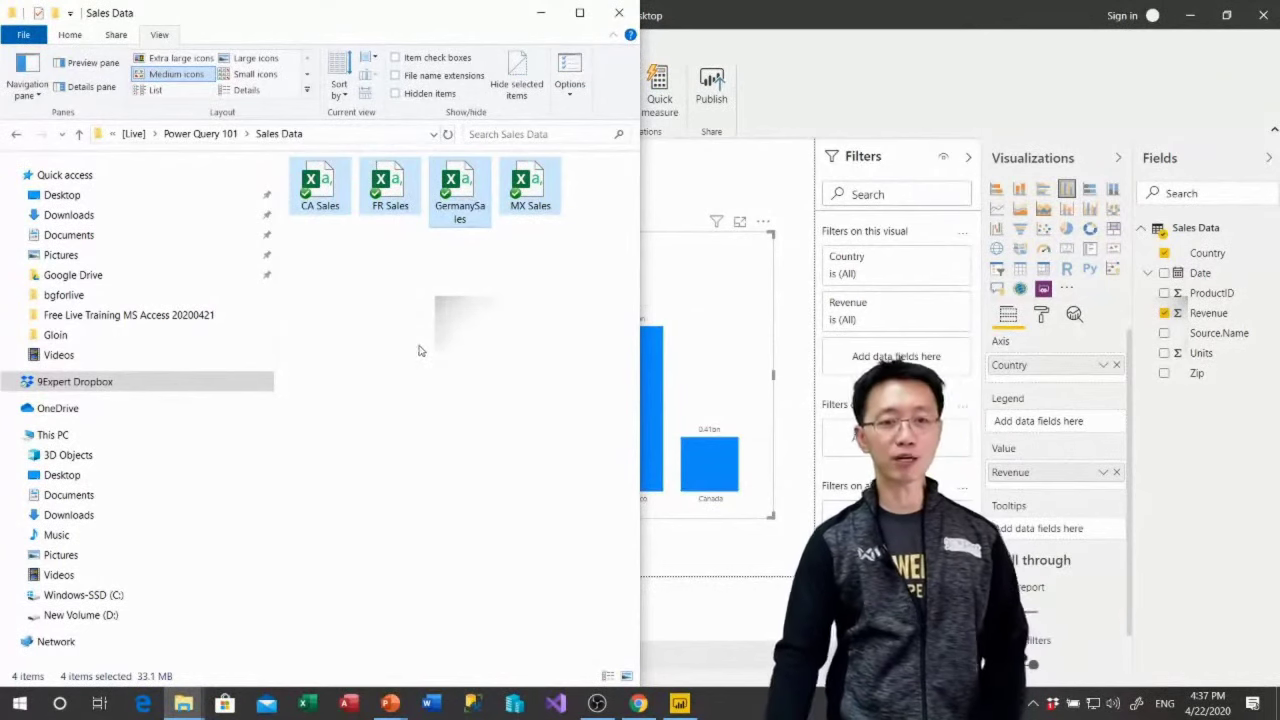
mouse_move(188, 704)
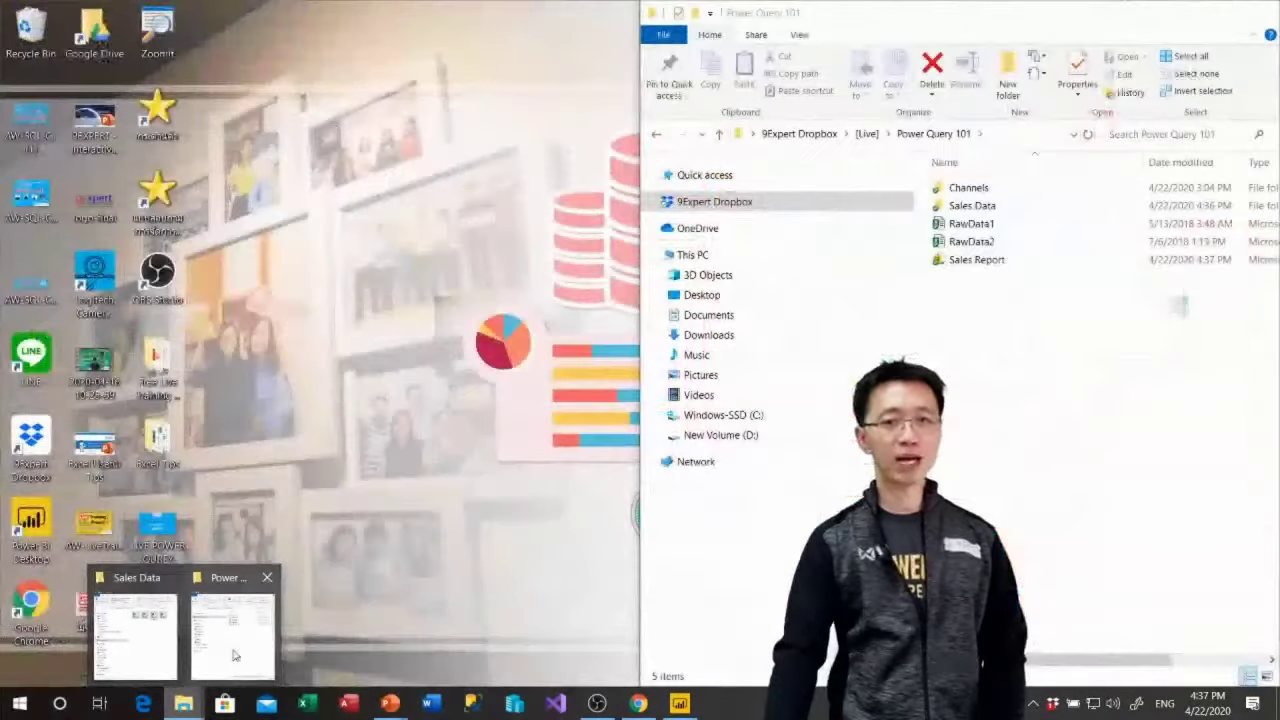
click(197, 660)
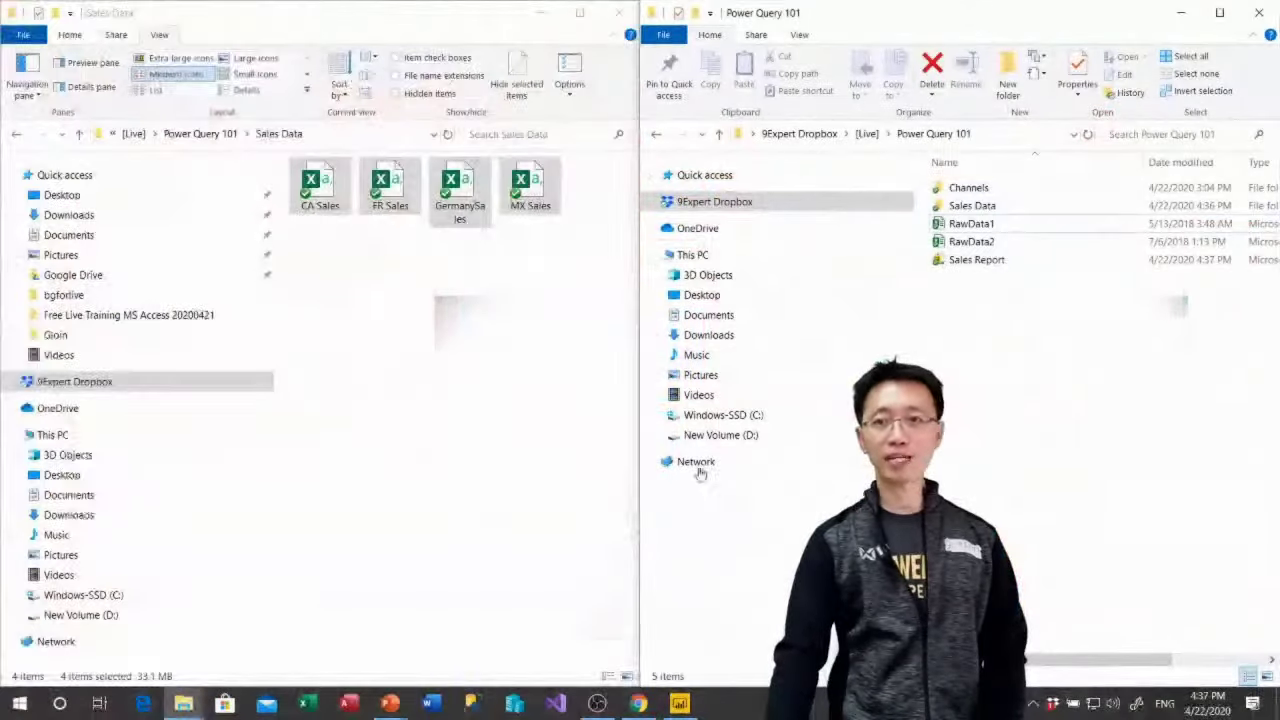
click(990, 261)
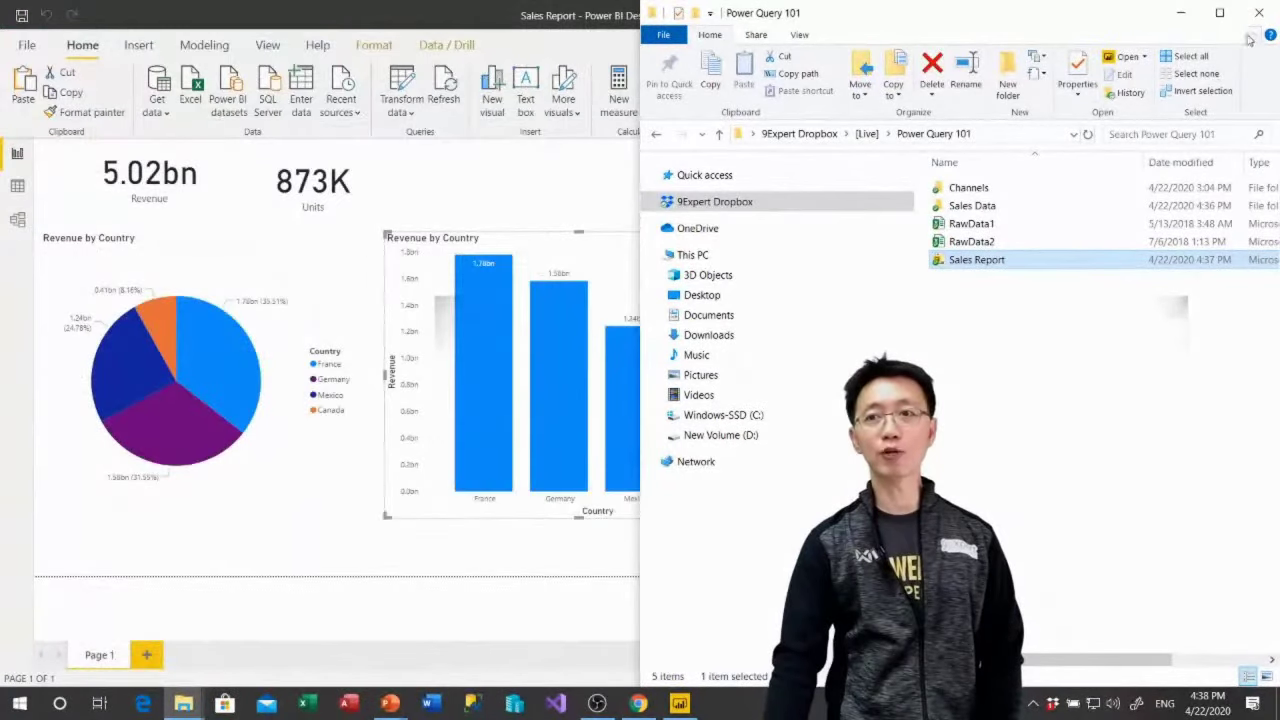
click(1180, 13)
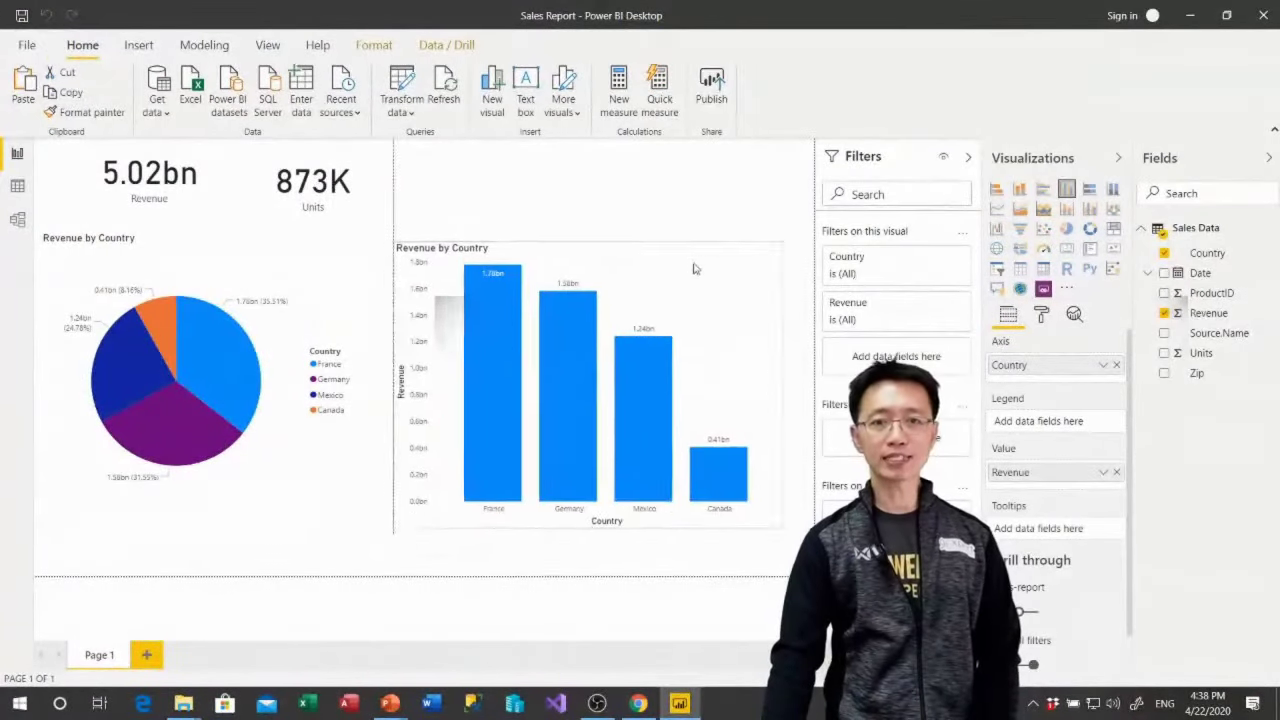
Move the Revenue by Country column chart to the page's lower right at a reduced height and place a duplicate of it directly above
click(618, 294)
drag(618, 294, 650, 389)
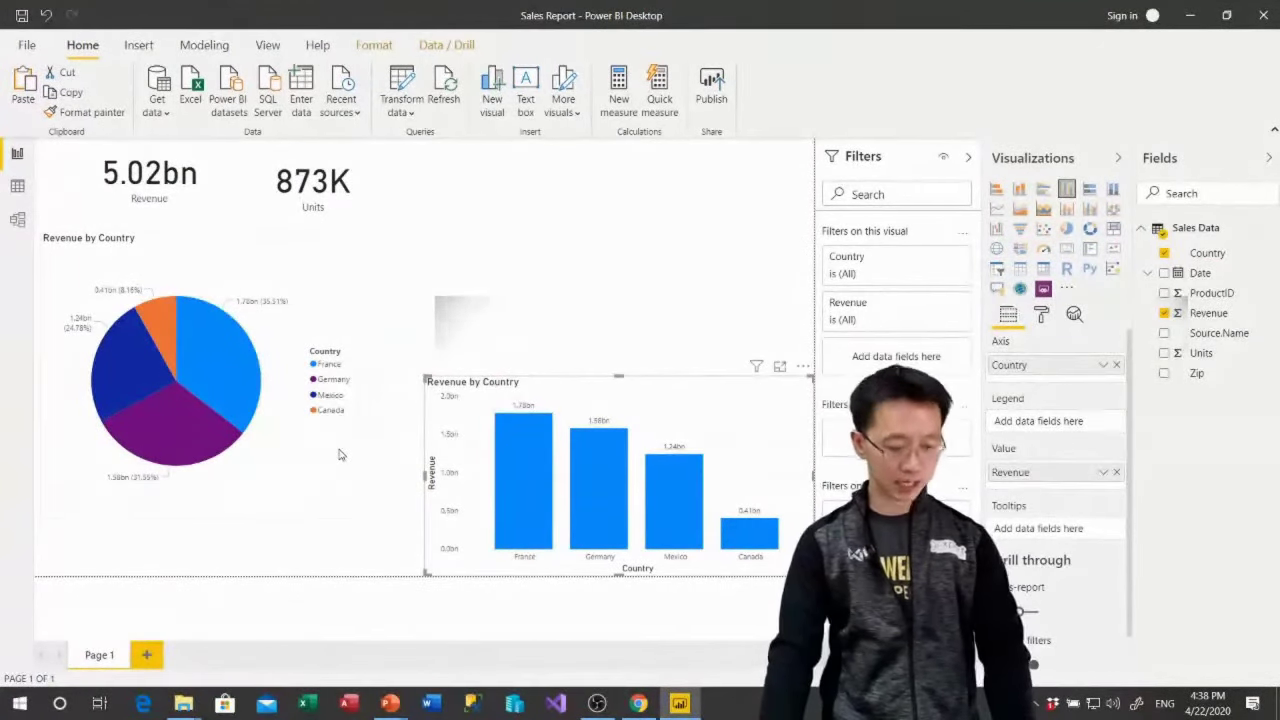
key(ctrl+c)
key(ctrl+v)
drag(577, 400, 577, 152)
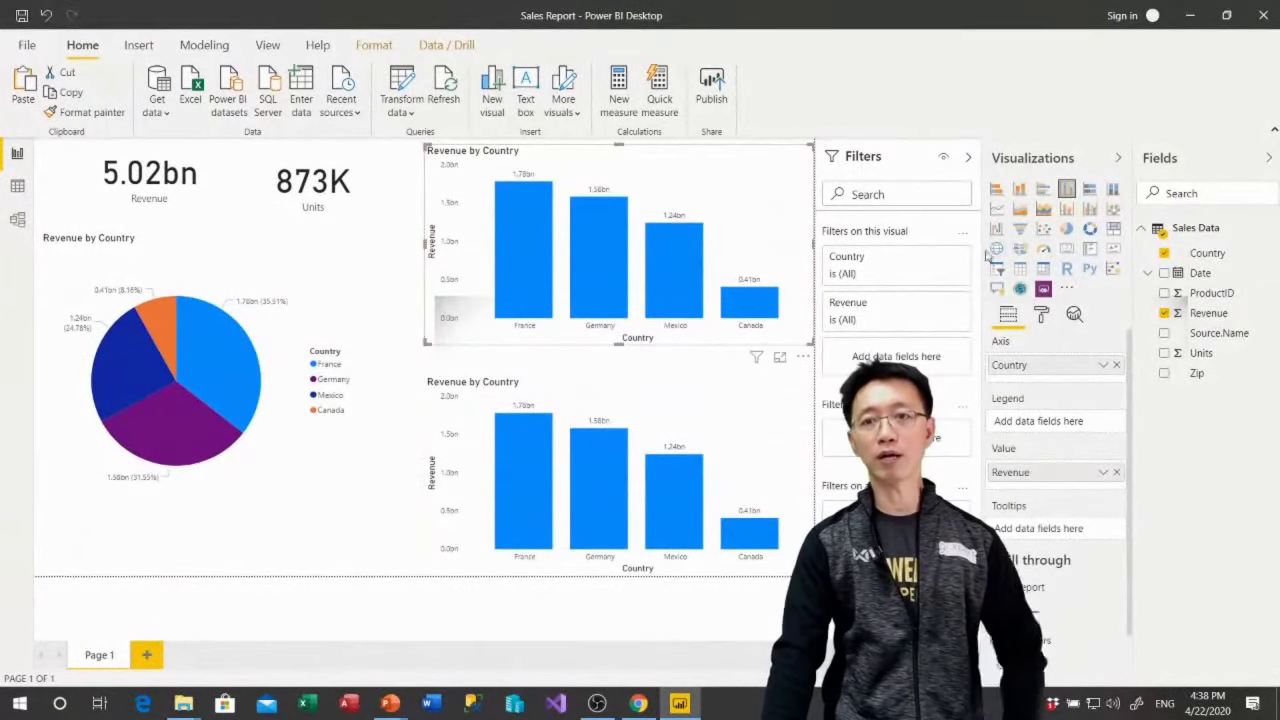
Convert the upper copy of the column chart to a Map visual and enlarge it slightly towards its lower-left corner
click(996, 250)
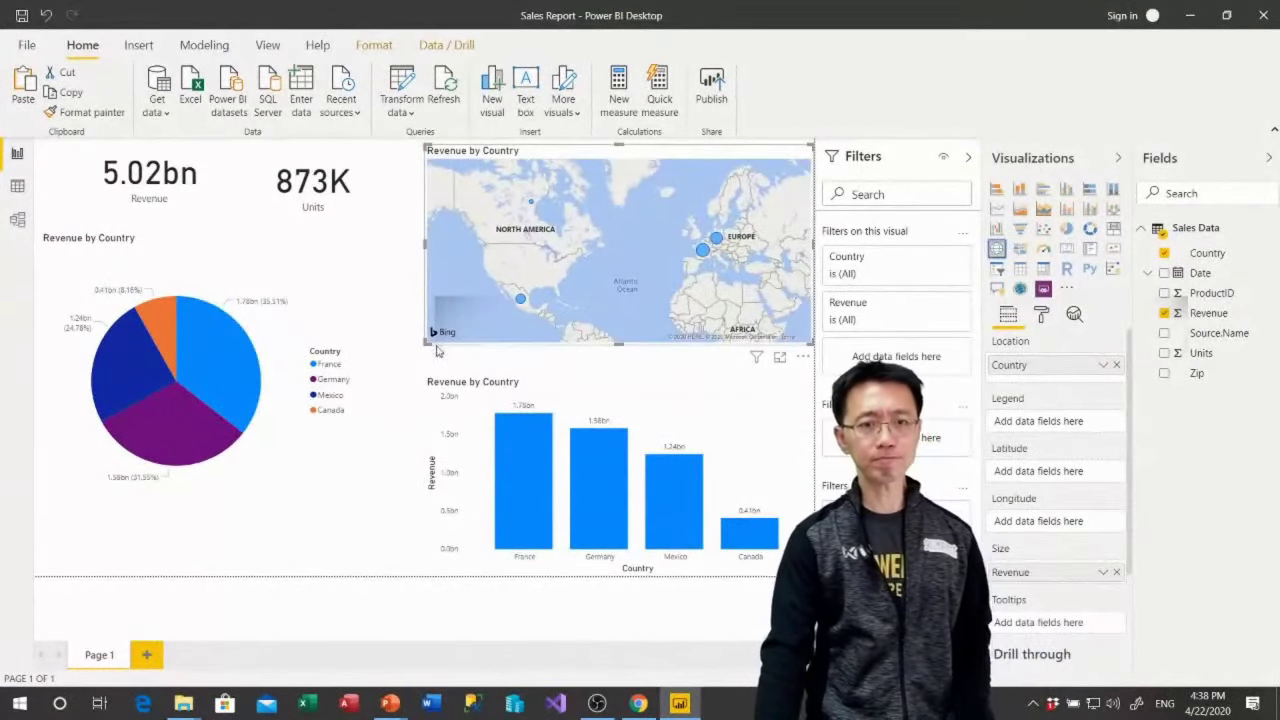
drag(434, 350, 428, 359)
click(428, 362)
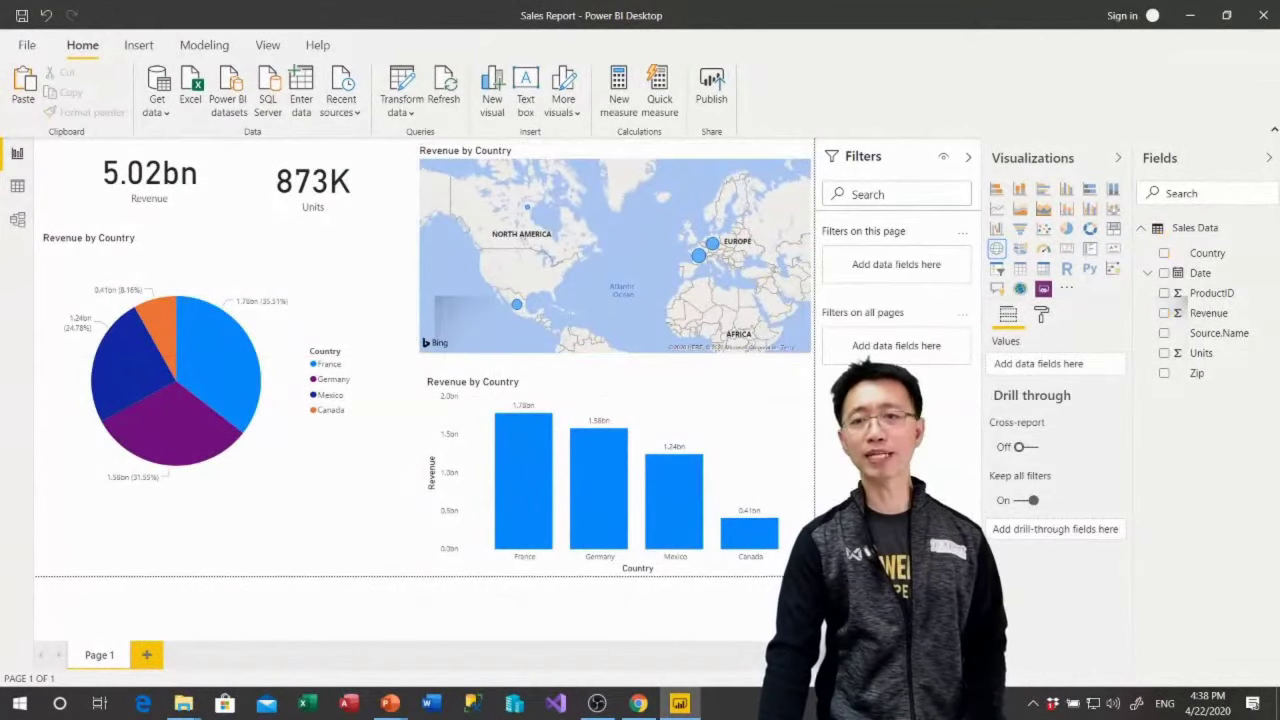
Set the bubble size of the Revenue by Country map to 34
click(782, 310)
click(1041, 314)
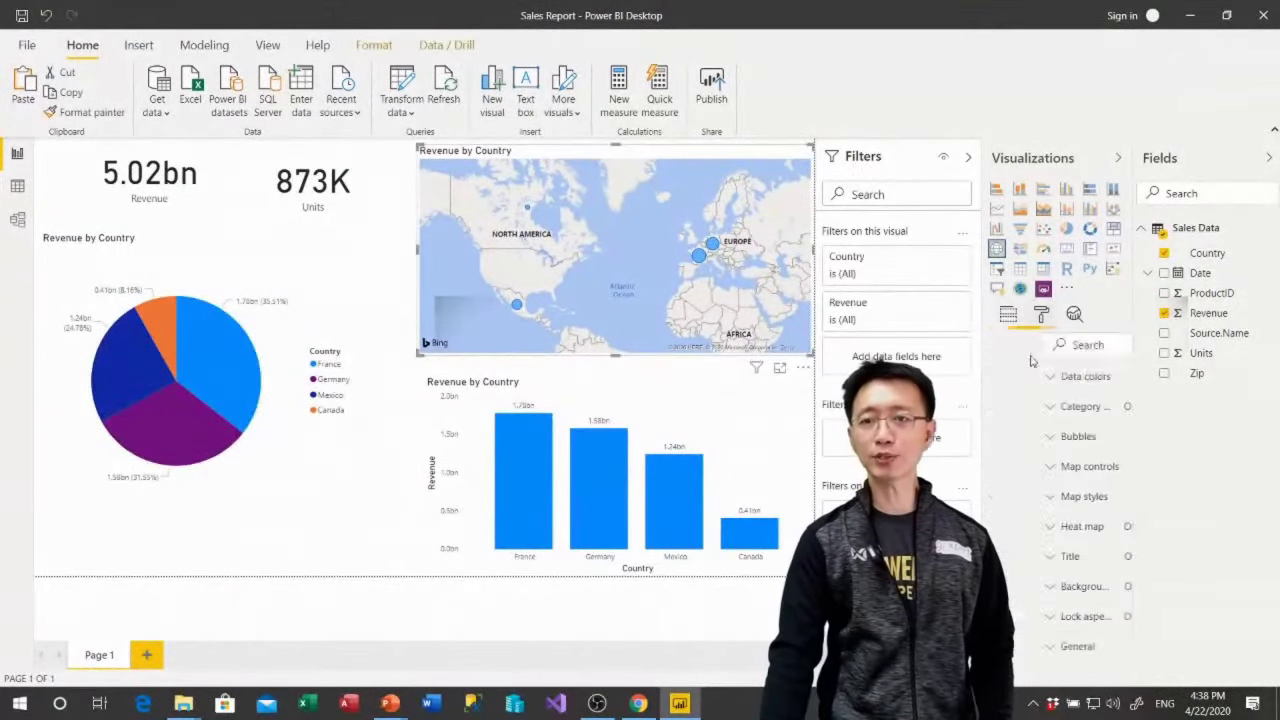
click(1022, 437)
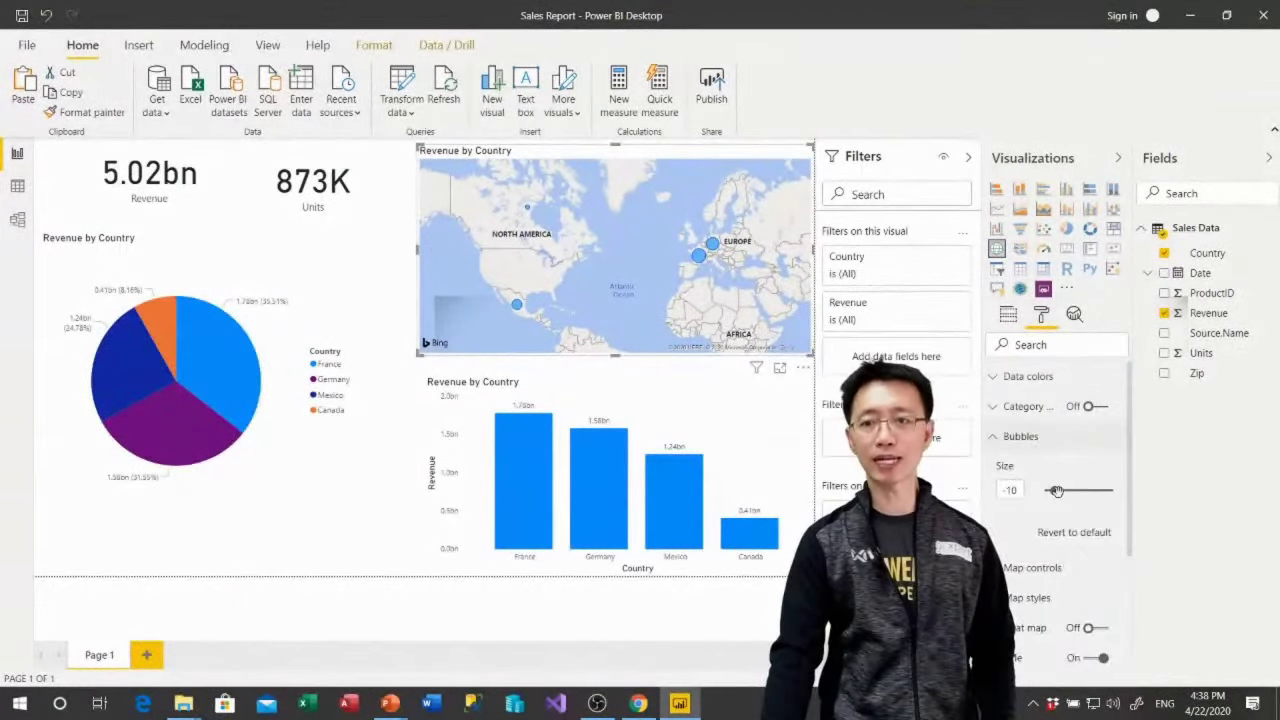
drag(1056, 490, 1078, 493)
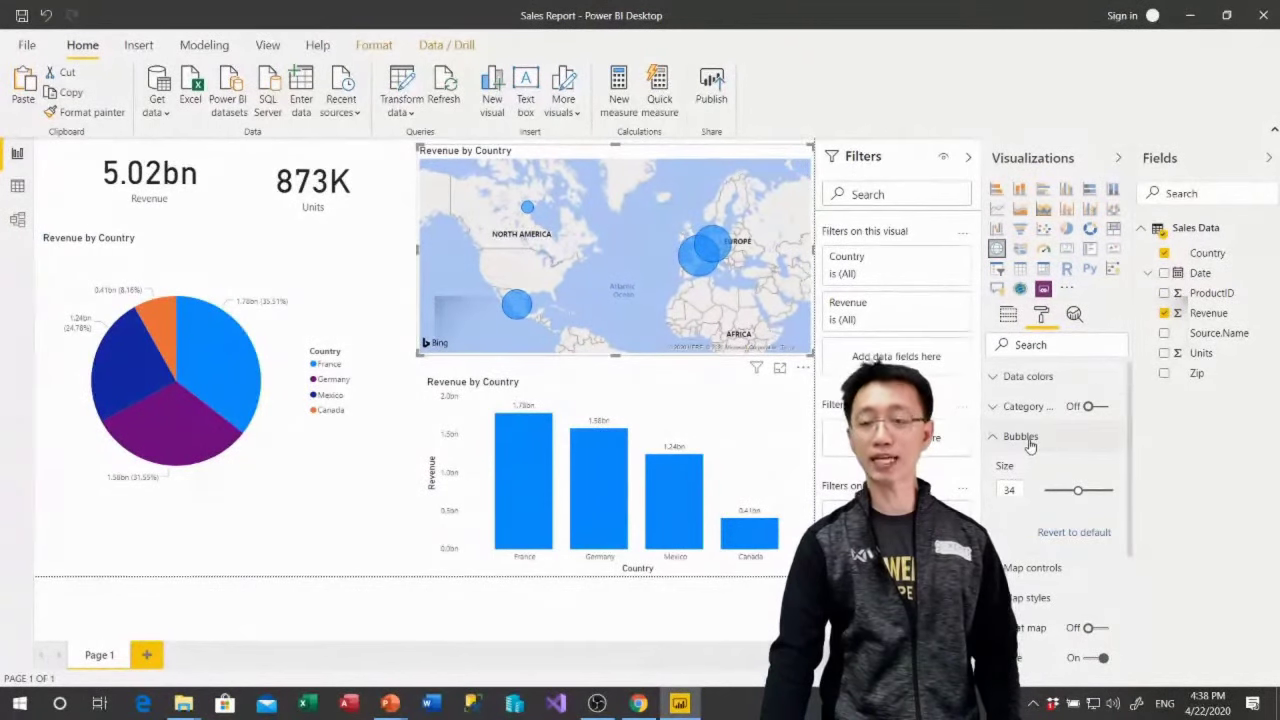
scroll(1030, 450, down, 3)
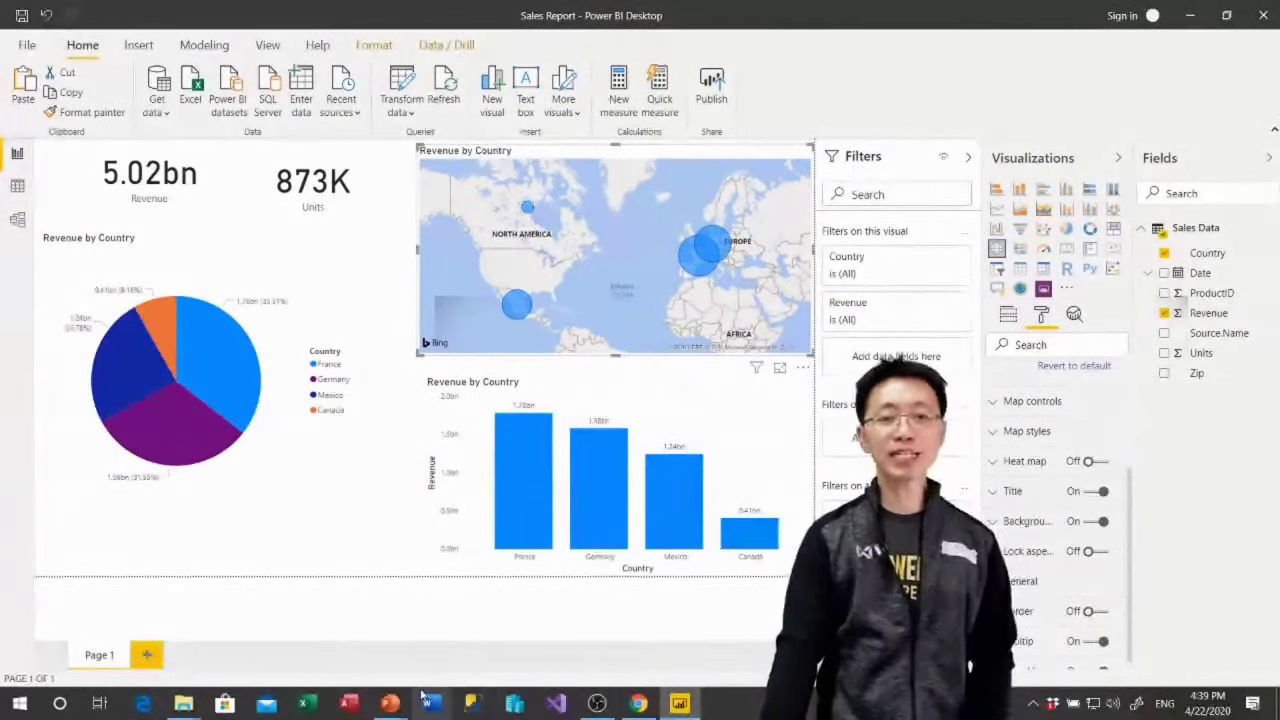
Switch to the Power Query 101 folder in File Explorer and open the RawData1 workbook in Excel
mouse_move(183, 703)
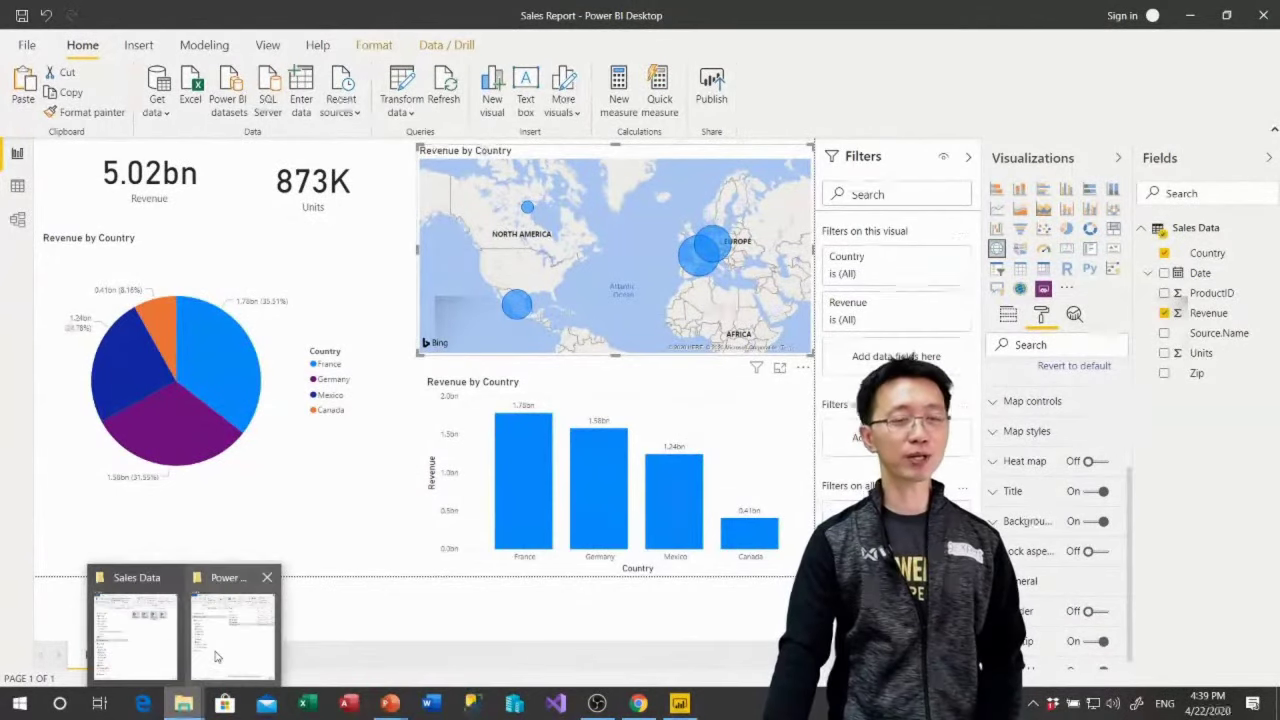
click(234, 625)
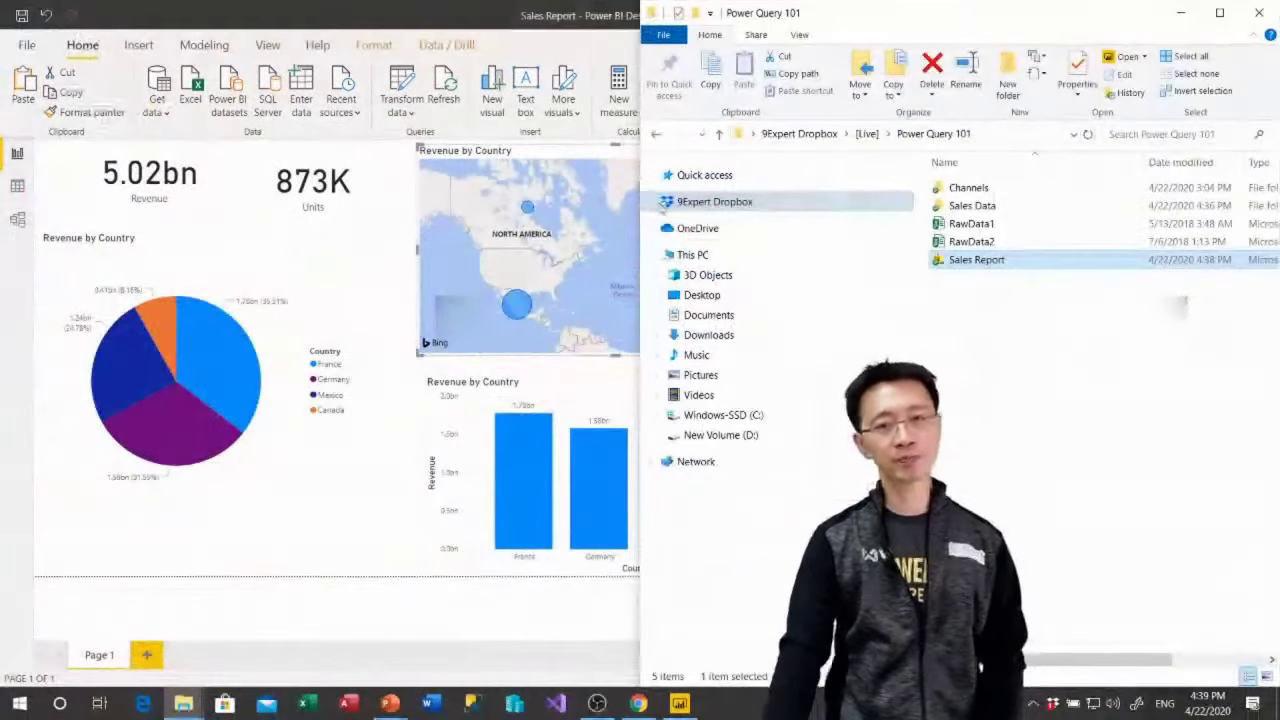
click(1017, 229)
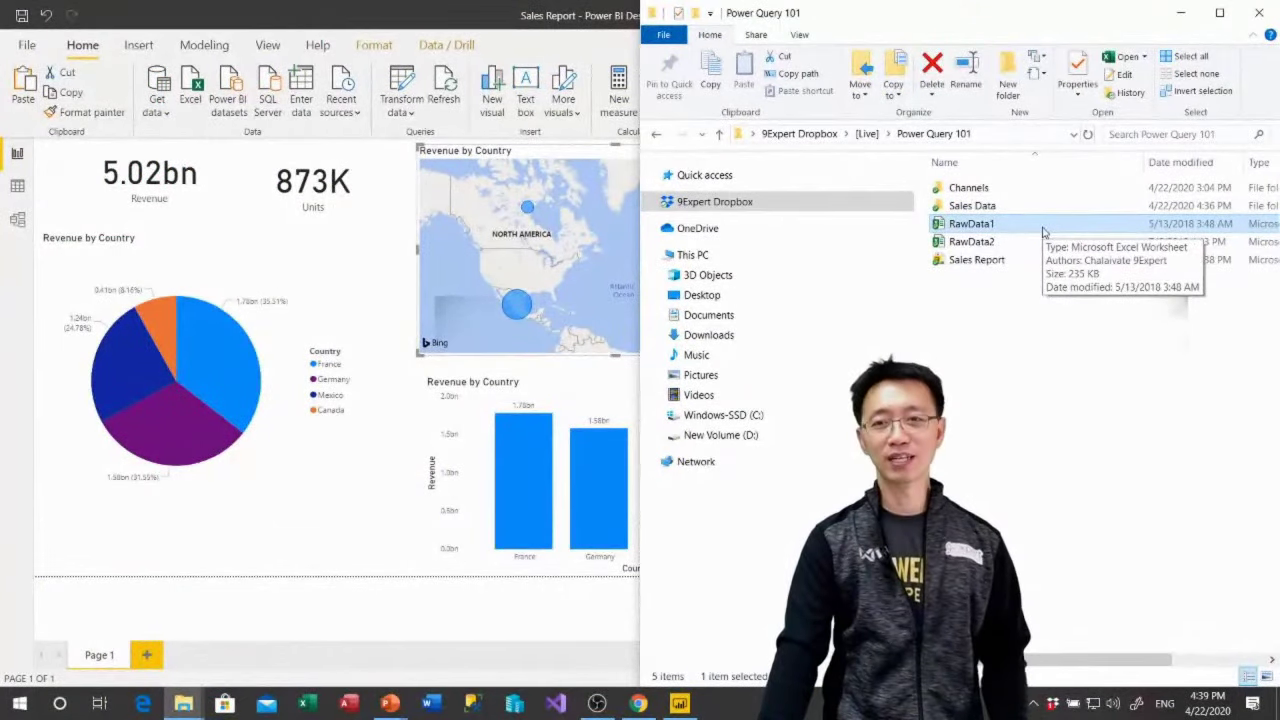
double_click(1042, 232)
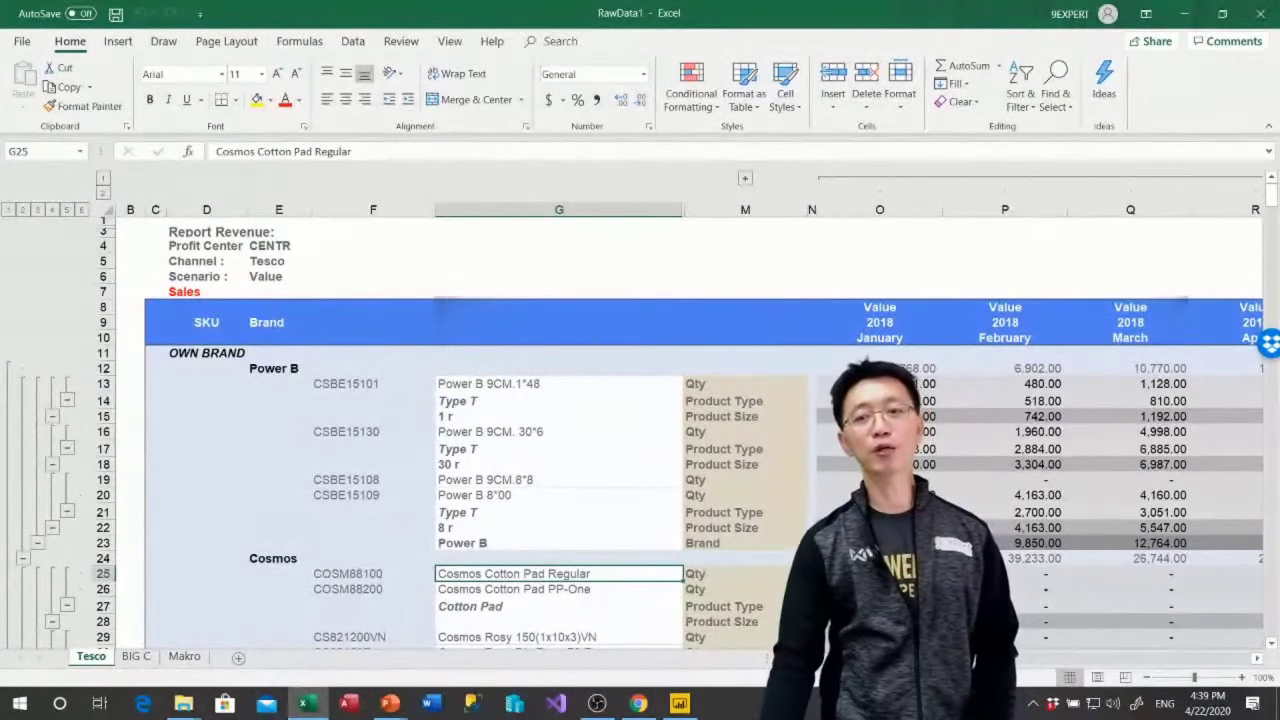
Zoom the Tesco sheet out to 70% and examine how its headers, product rows and monthly values are laid out
click(1148, 678)
click(1148, 678)
click(1148, 678)
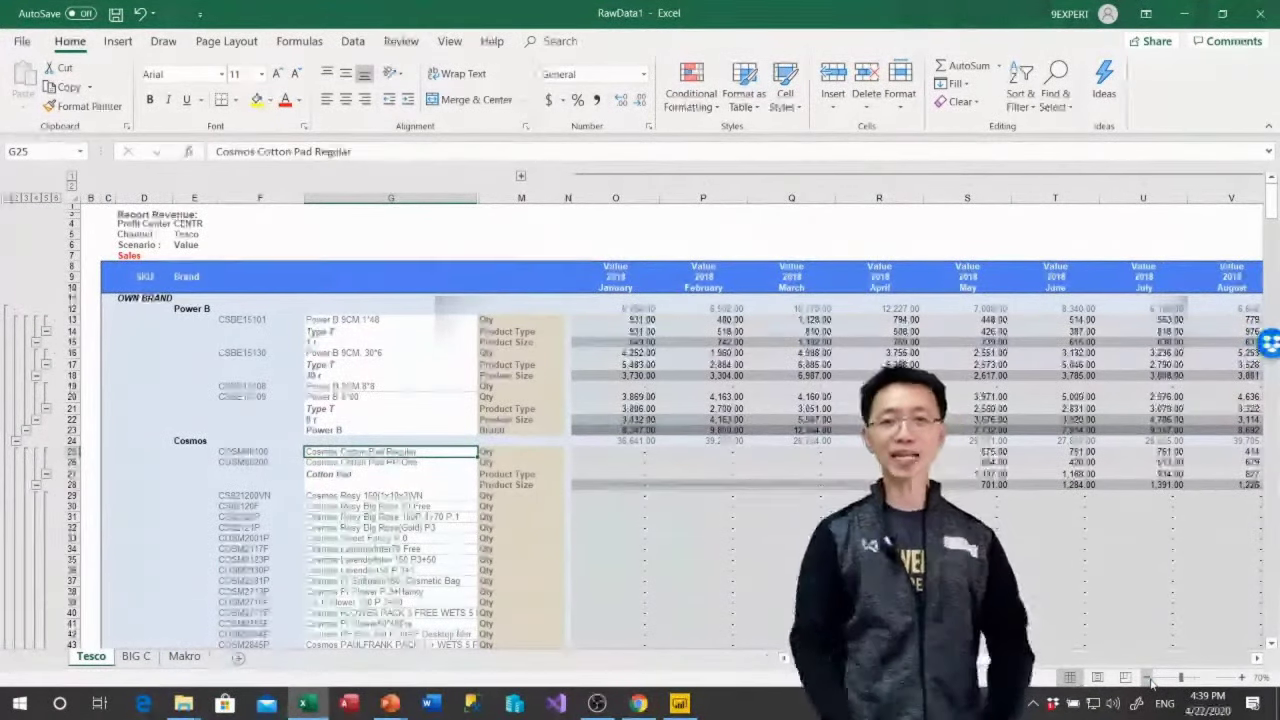
scroll(1180, 305, down, 9)
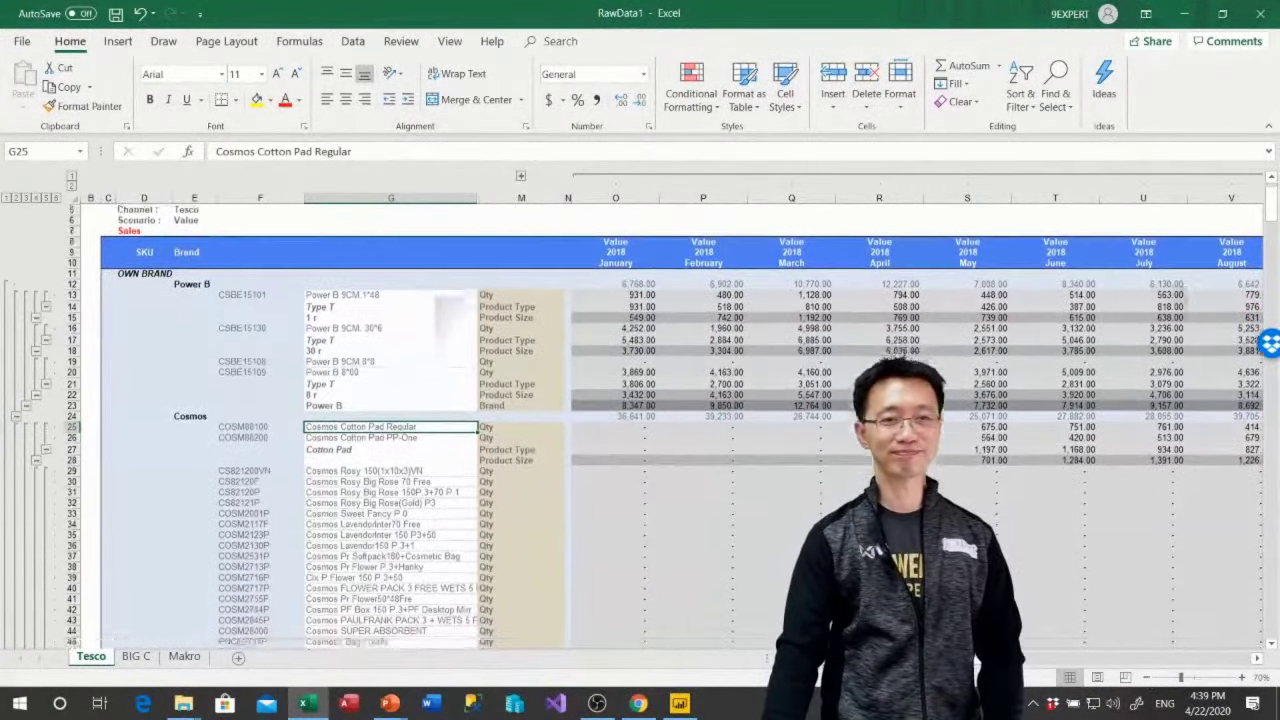
scroll(1180, 305, up, 4)
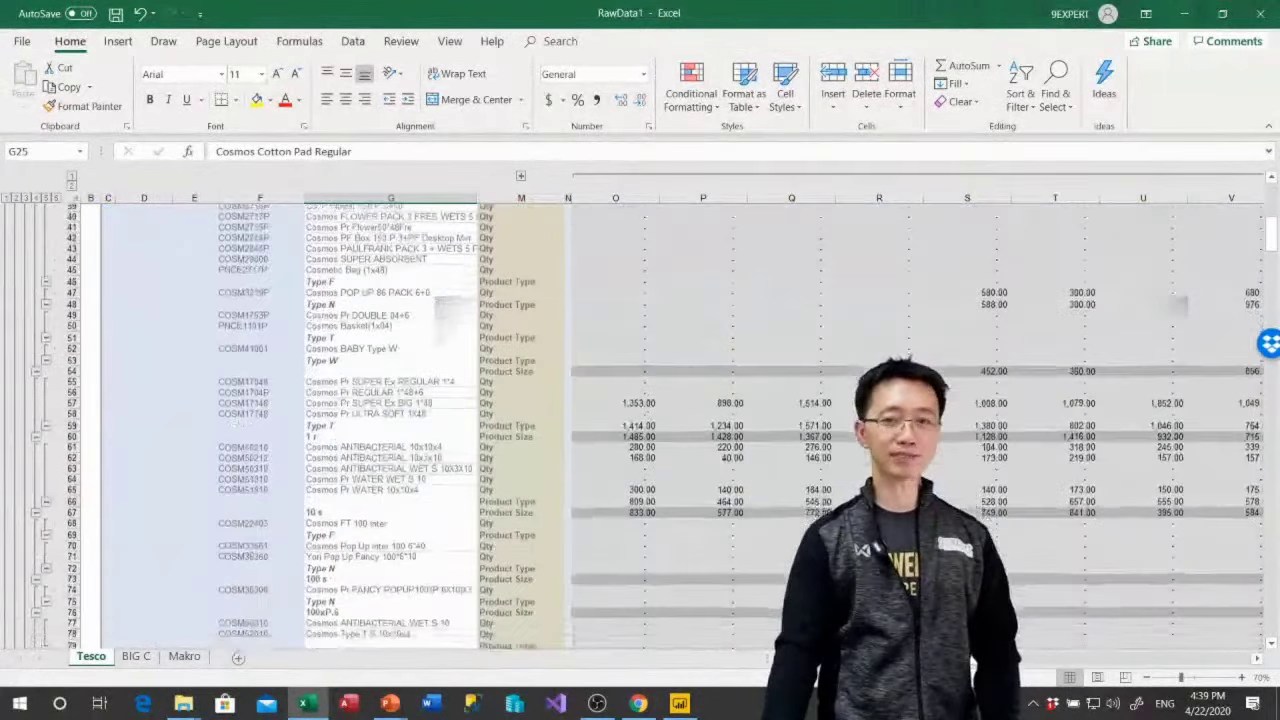
scroll(1180, 305, up, 6)
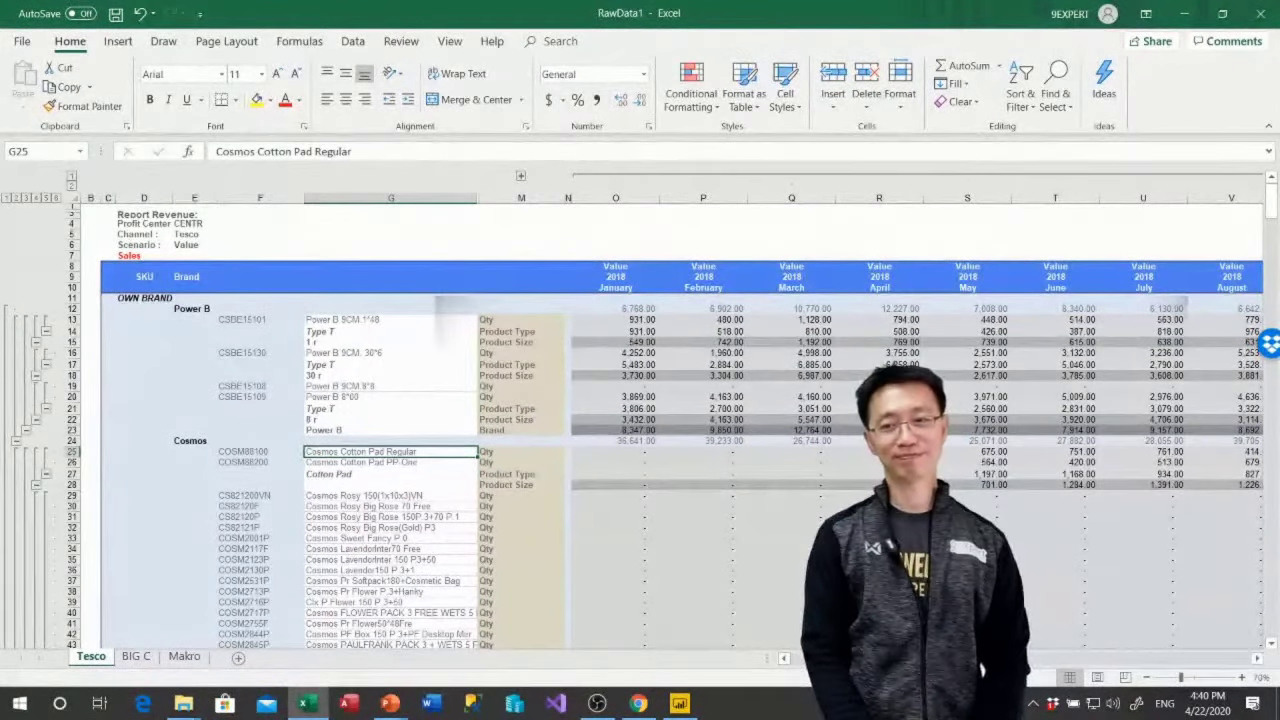
right_click(650, 484)
key(Escape)
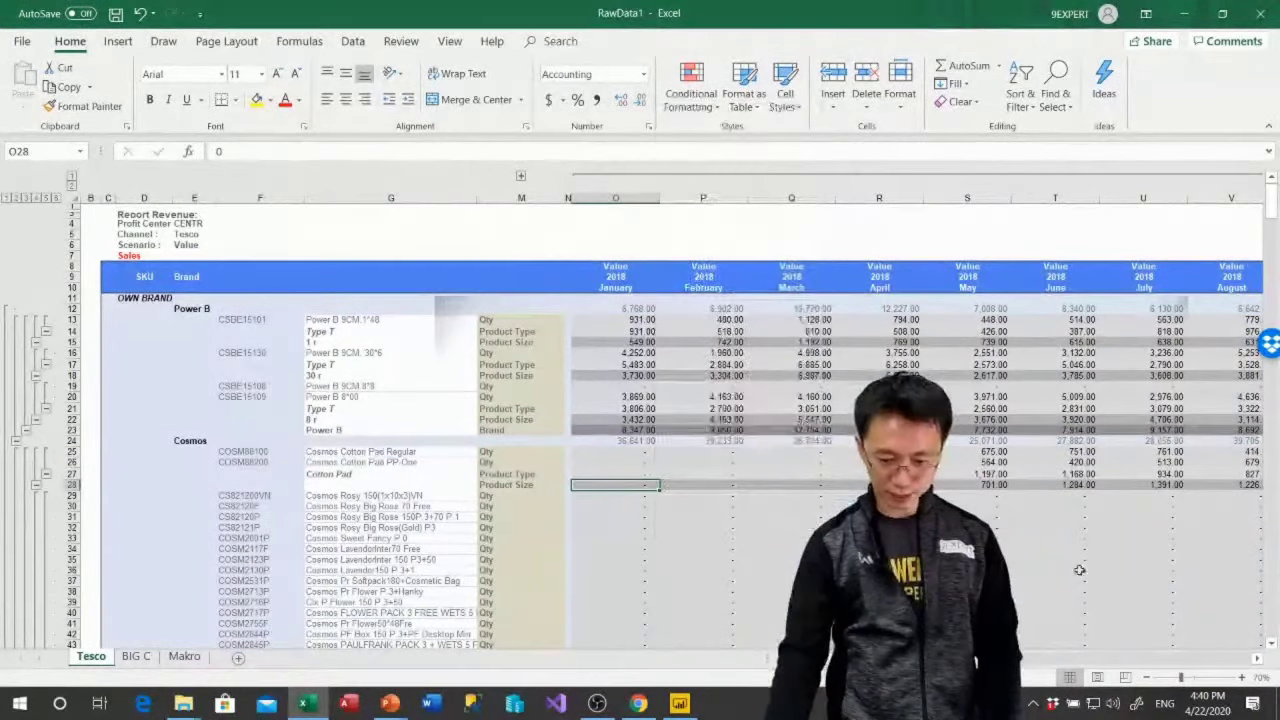
Open the ZoomIt options and set the LiveZoom Toggle hotkey to Ctrl + 2
click(1033, 704)
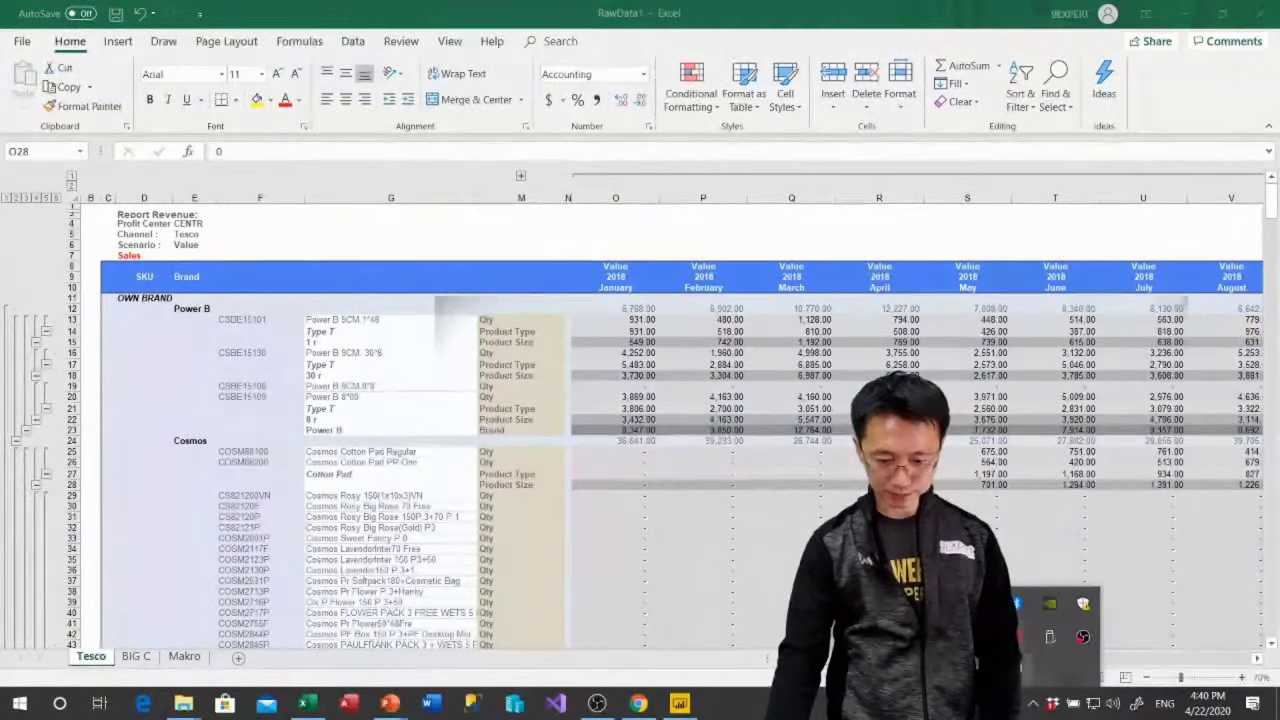
right_click(1092, 620)
click(1054, 588)
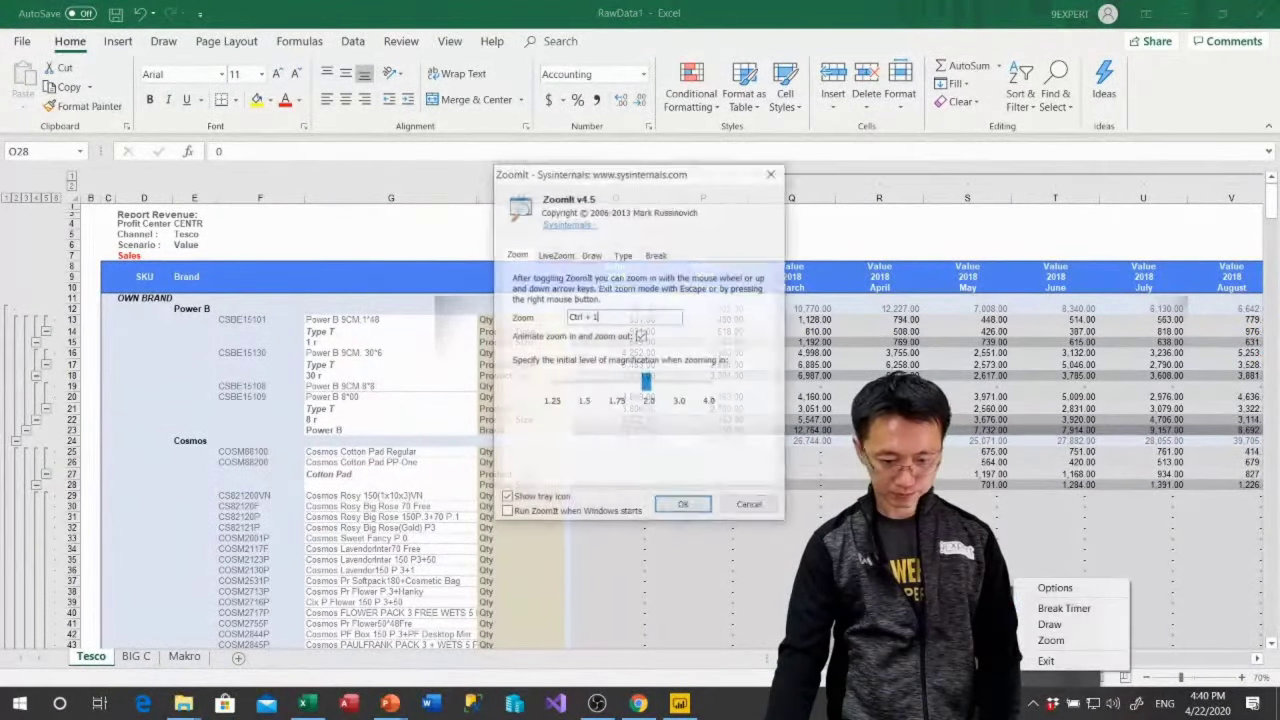
click(558, 256)
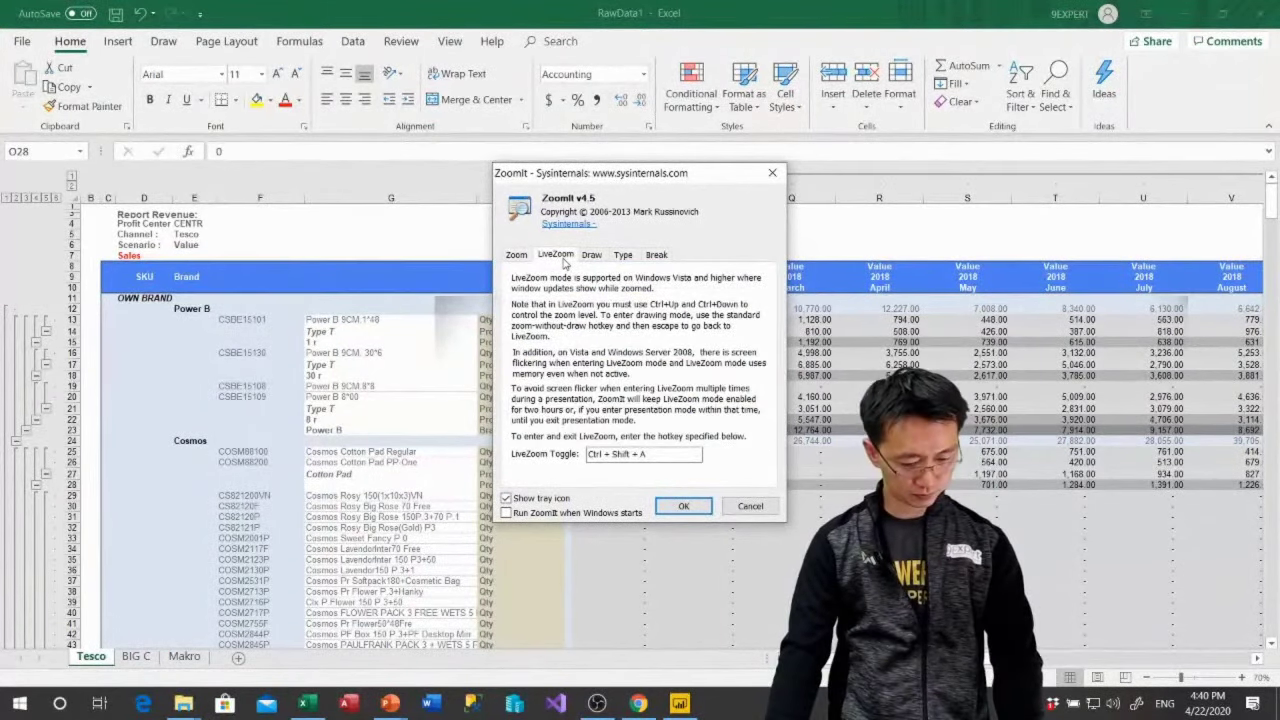
click(624, 456)
key(ctrl)
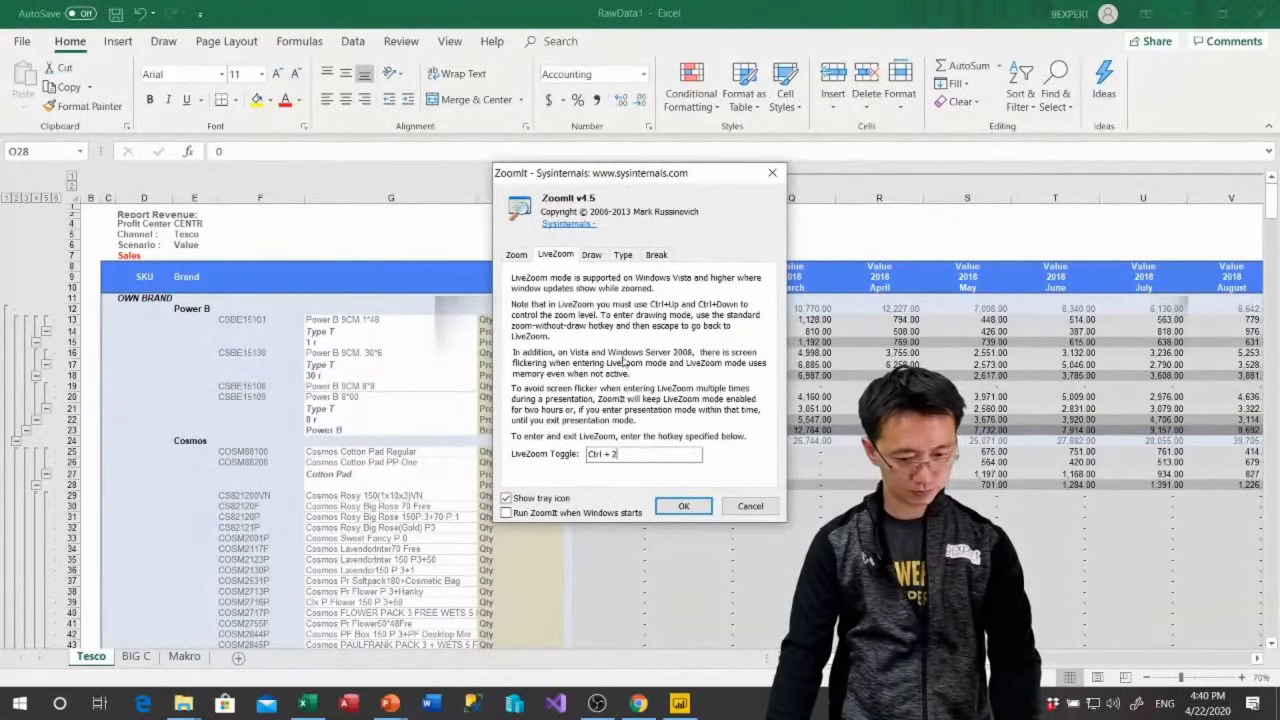
Set ZoomIt's Draw w/out Zoom hotkey to Ctrl + 3 and try to apply the options
click(589, 256)
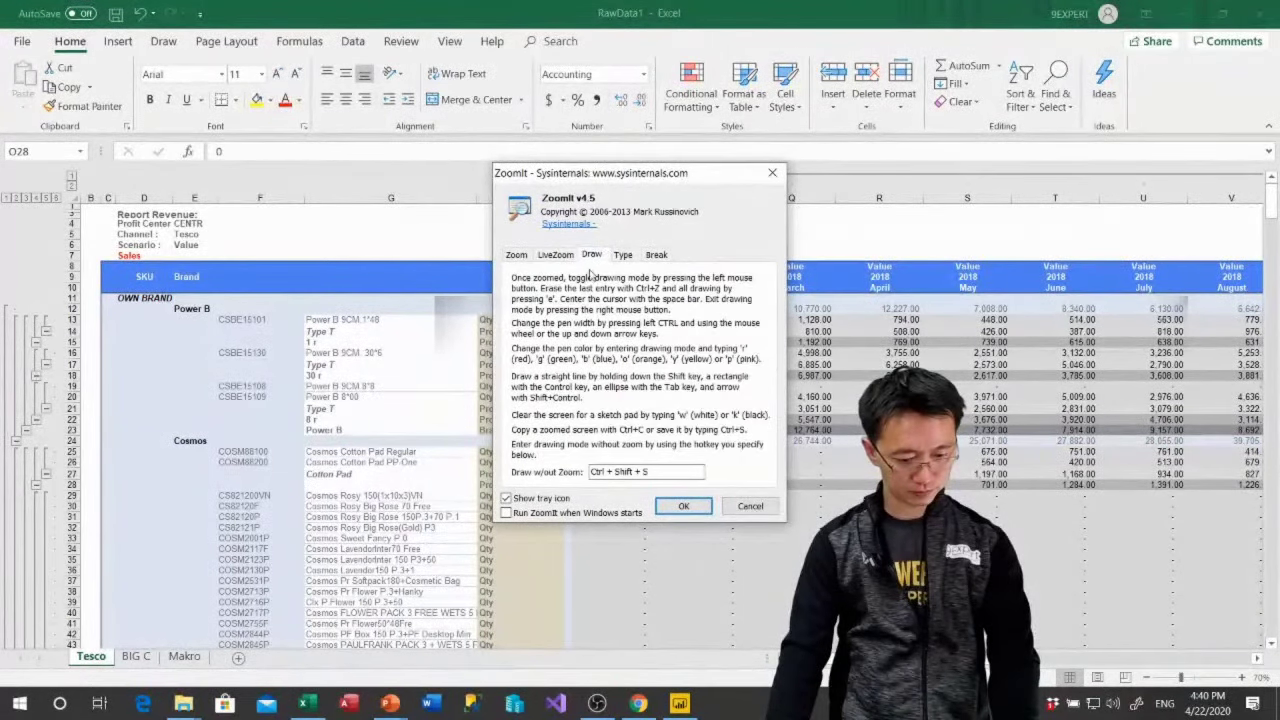
click(631, 477)
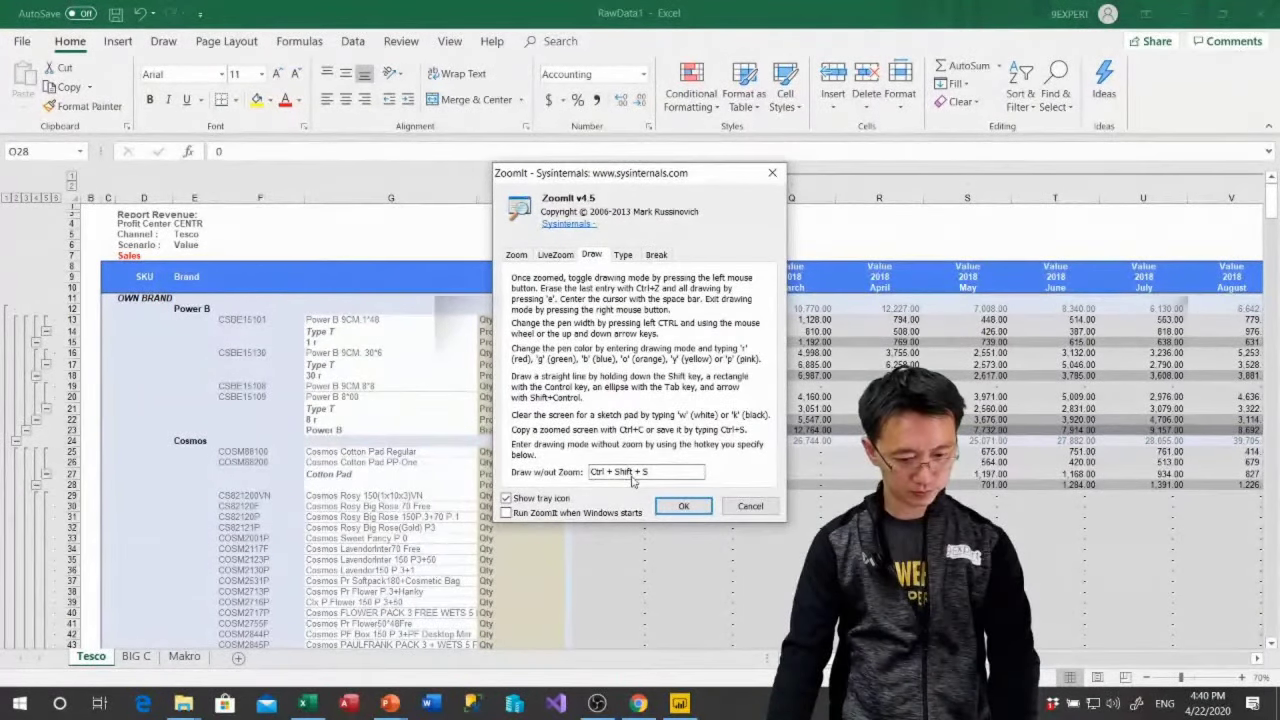
key(ctrl+3)
click(683, 506)
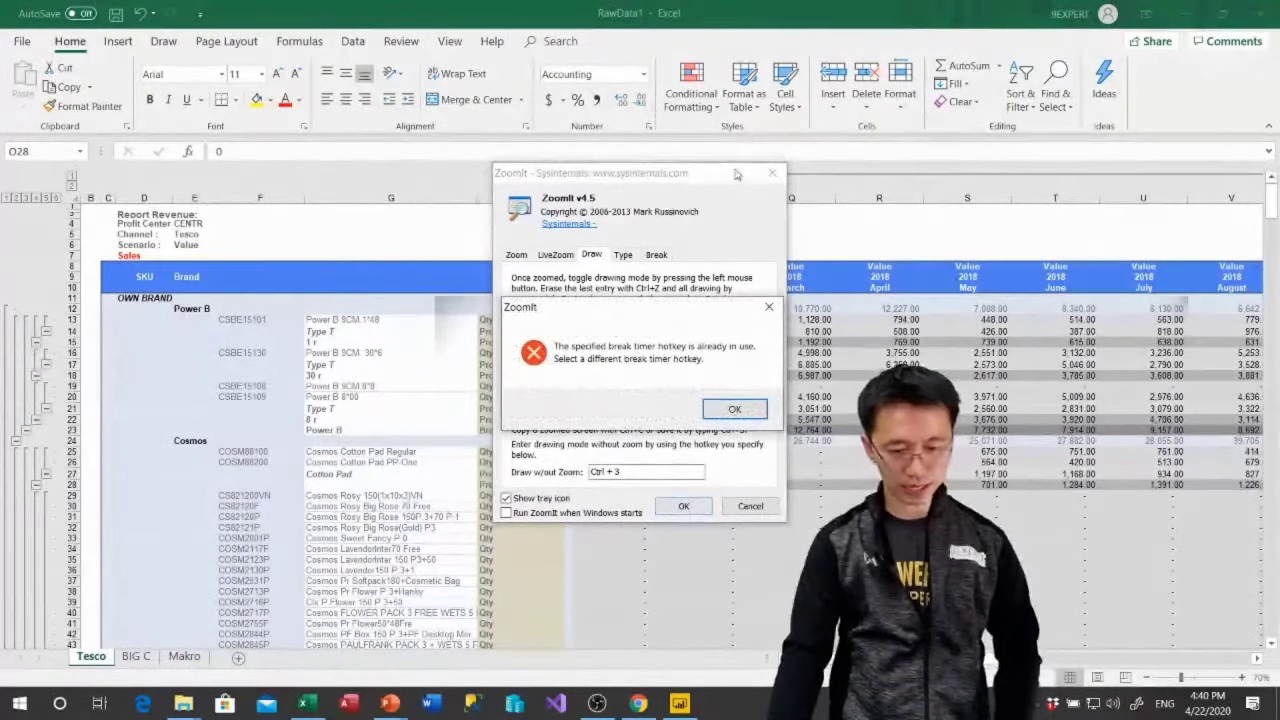
click(722, 410)
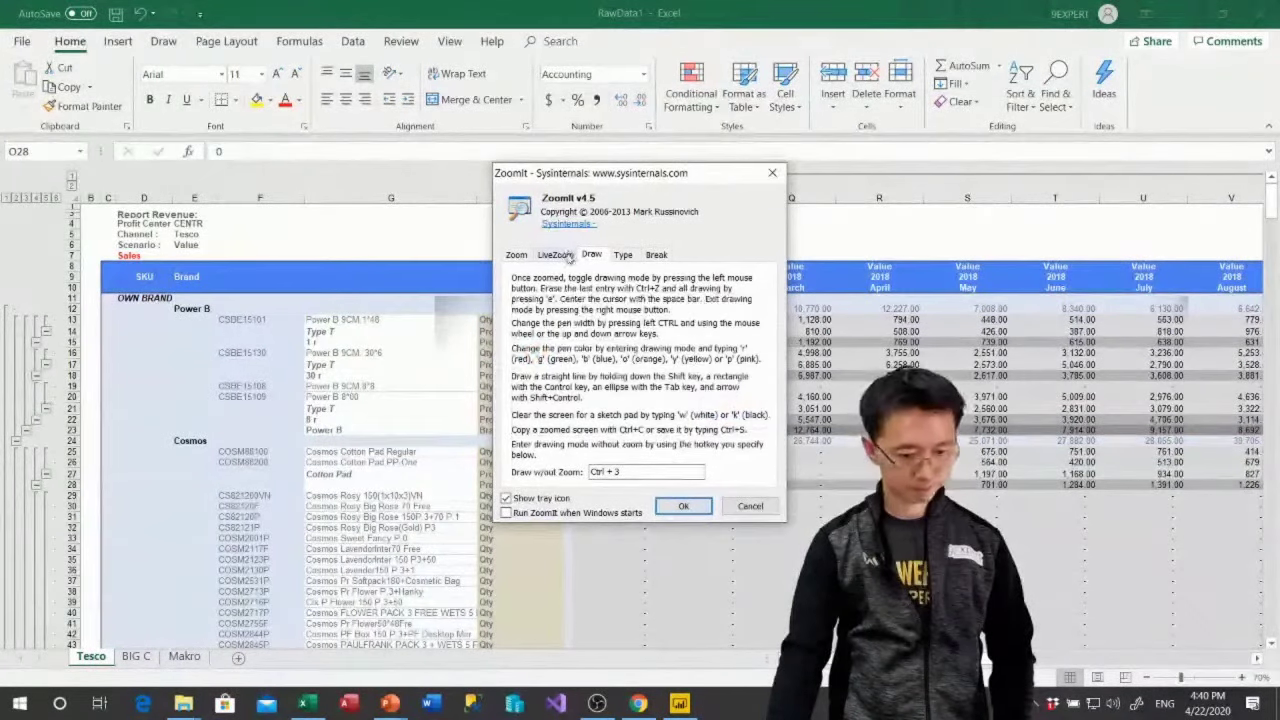
Set ZoomIt's LiveZoom Toggle hotkey to Ctrl + Shift + C and apply the options, keeping Ctrl + 3 for Draw w/out Zoom
click(556, 255)
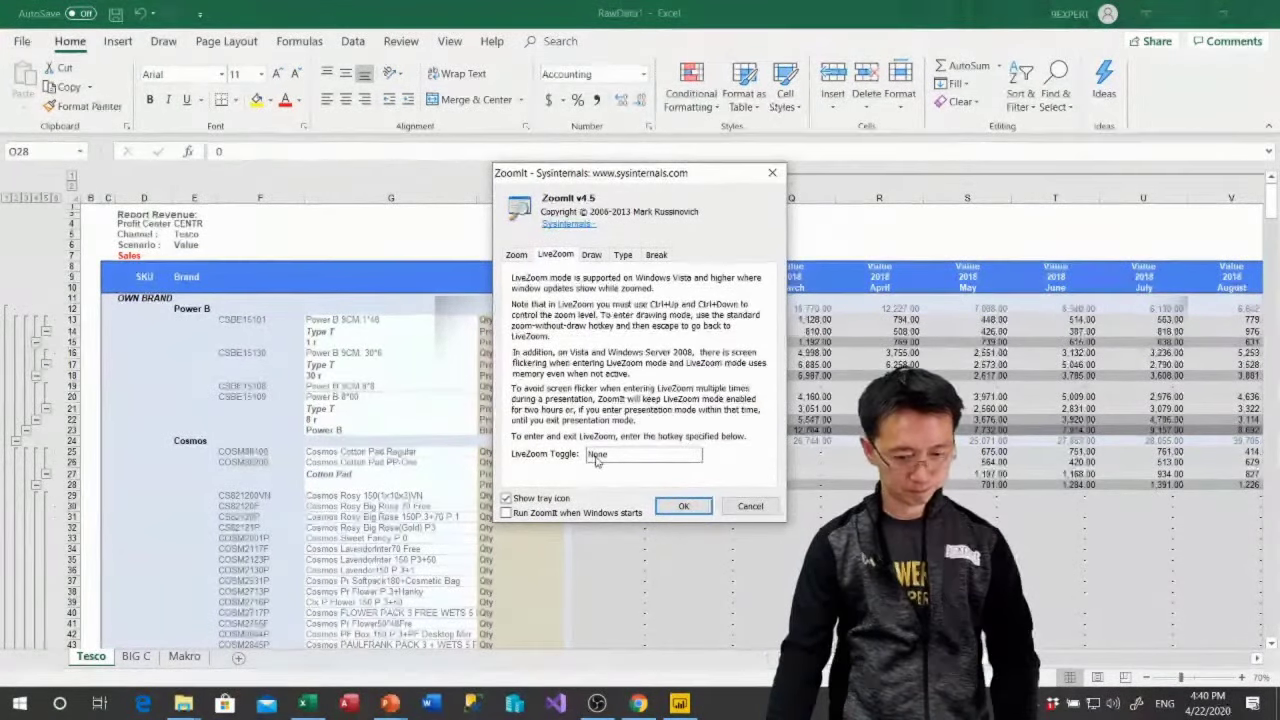
click(598, 456)
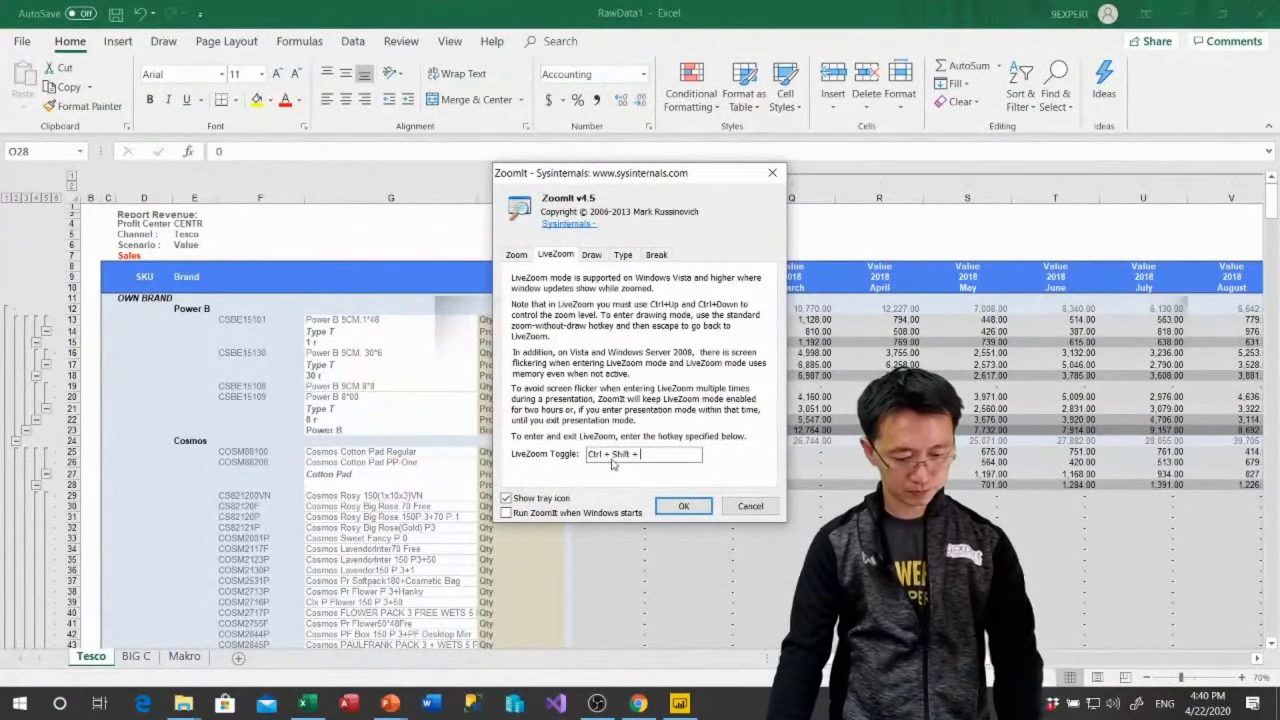
key(ctrl+shift+c)
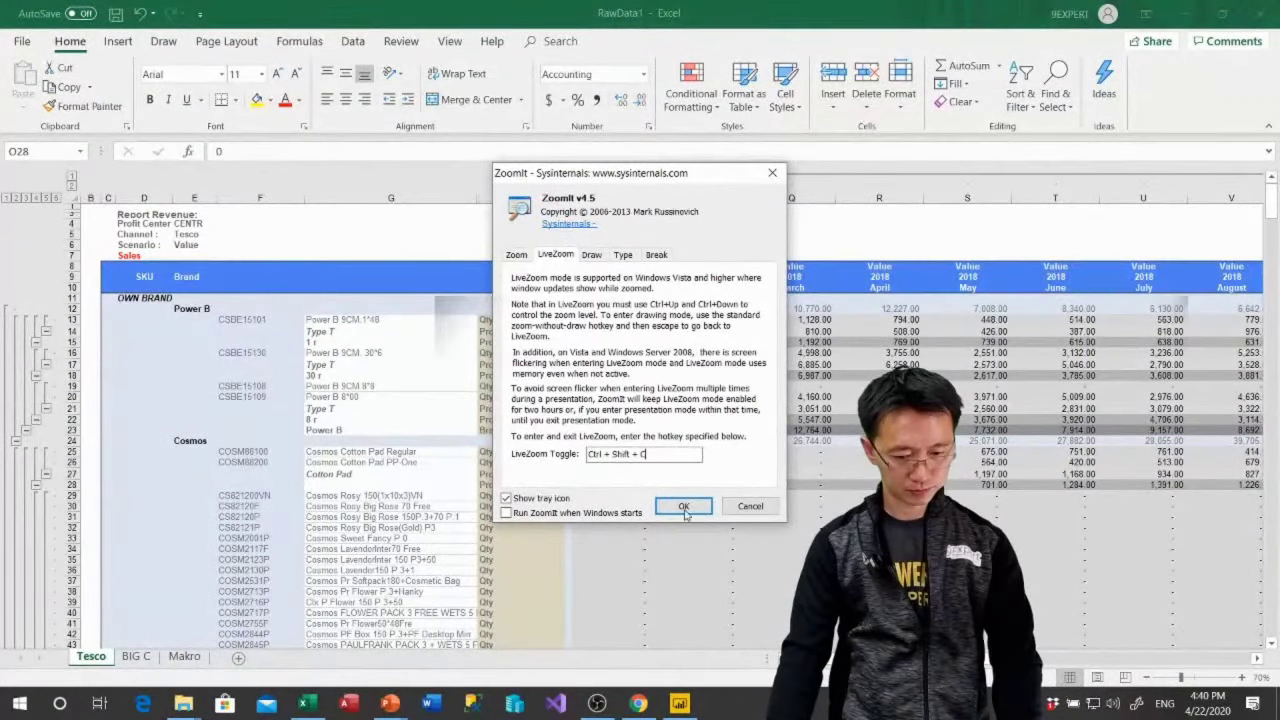
click(596, 256)
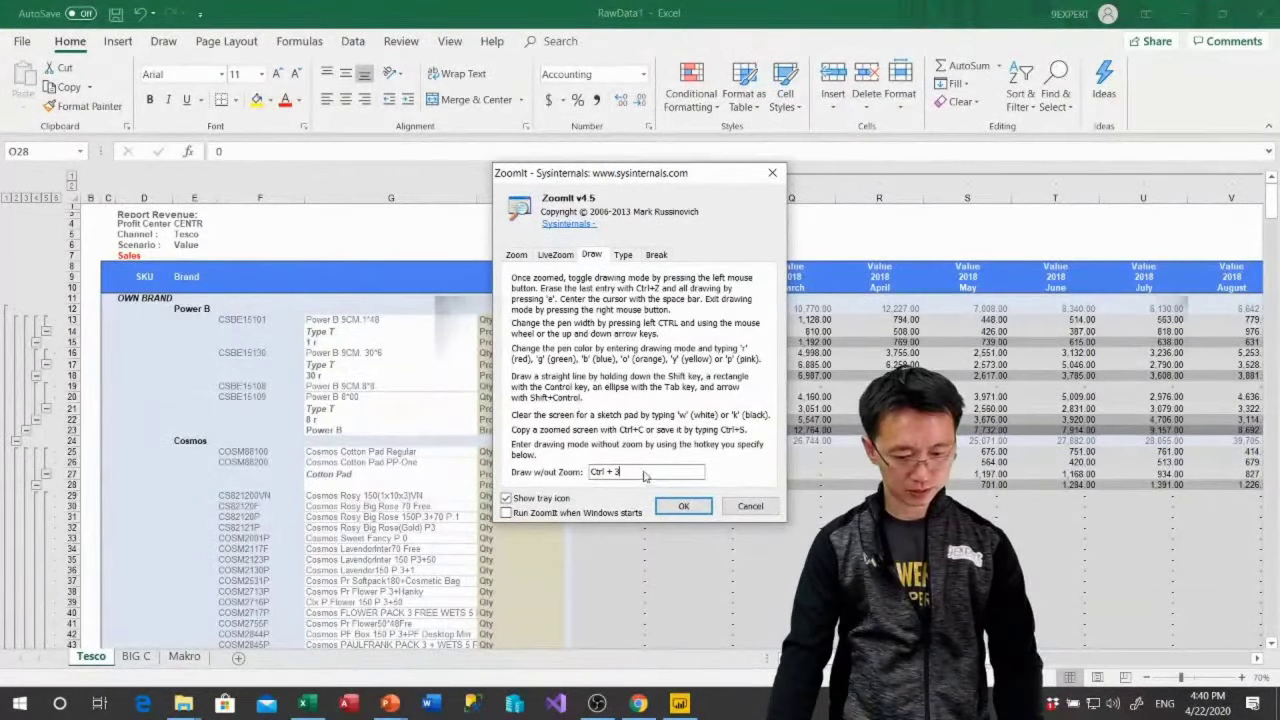
click(683, 506)
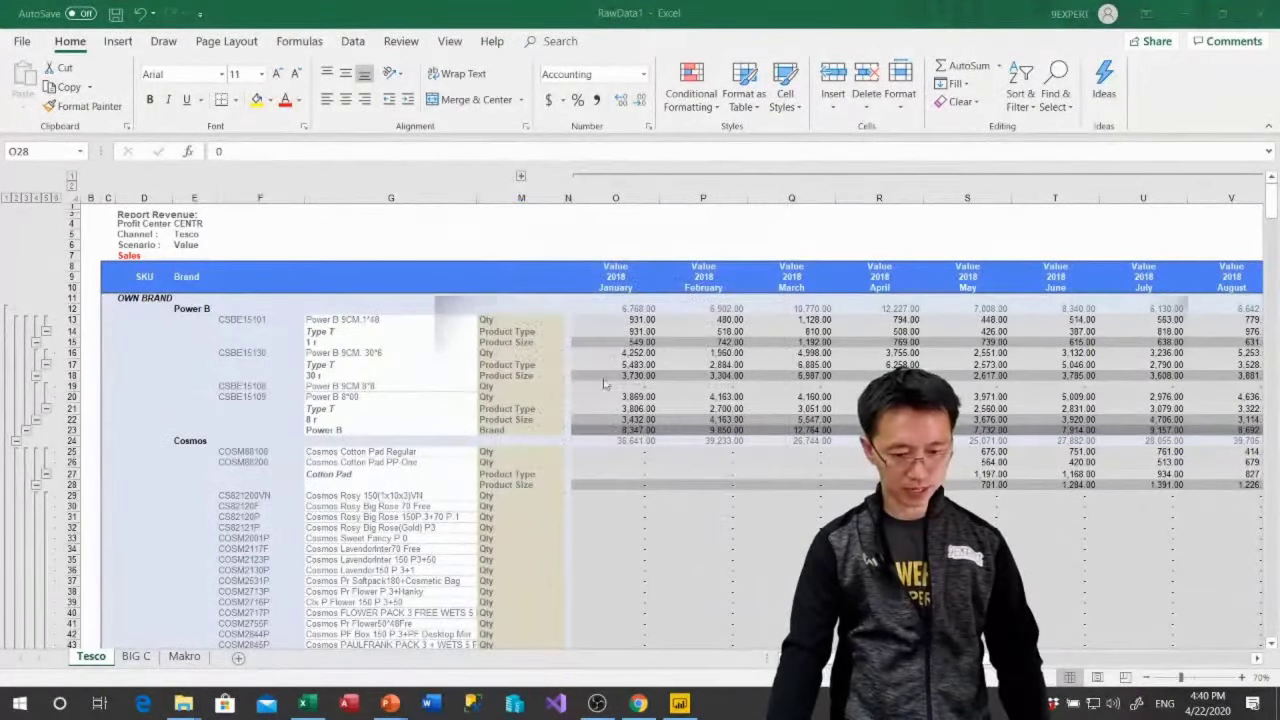
Test the screen zoom on the Tesco sheet, and circle the month headers and the product columns in red with on-screen drawing
key(ctrl+1)
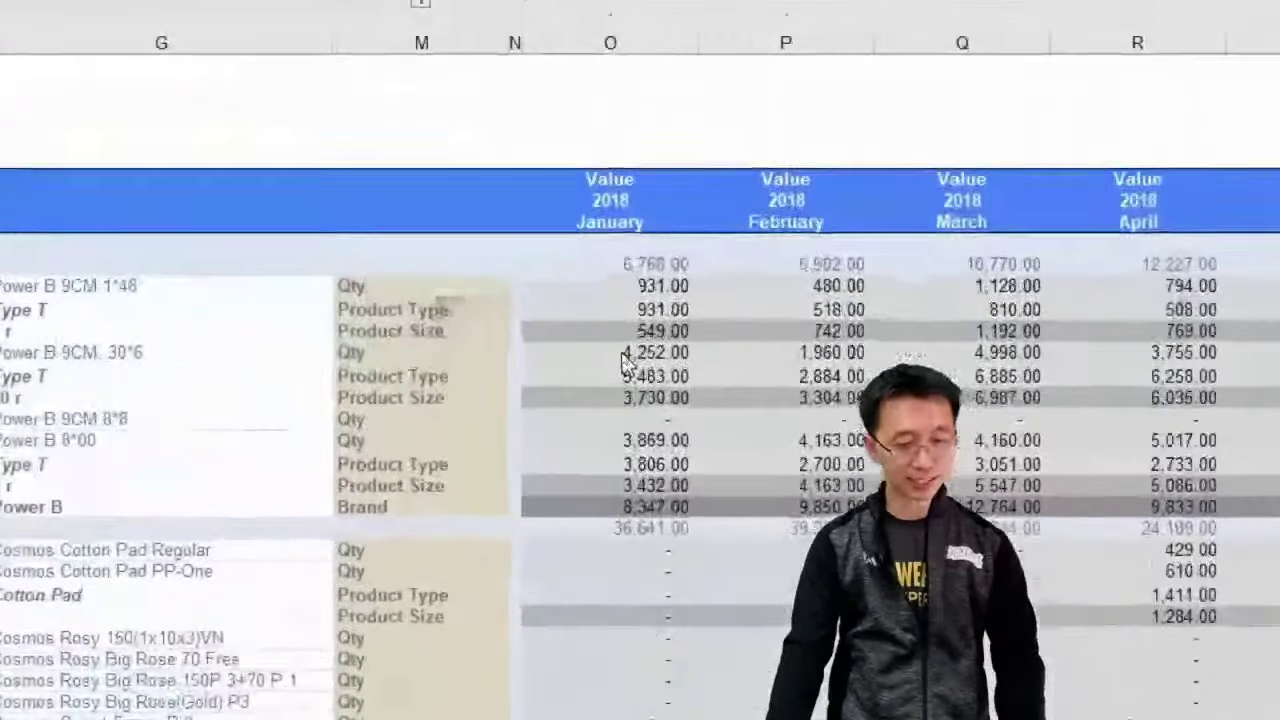
key(Escape)
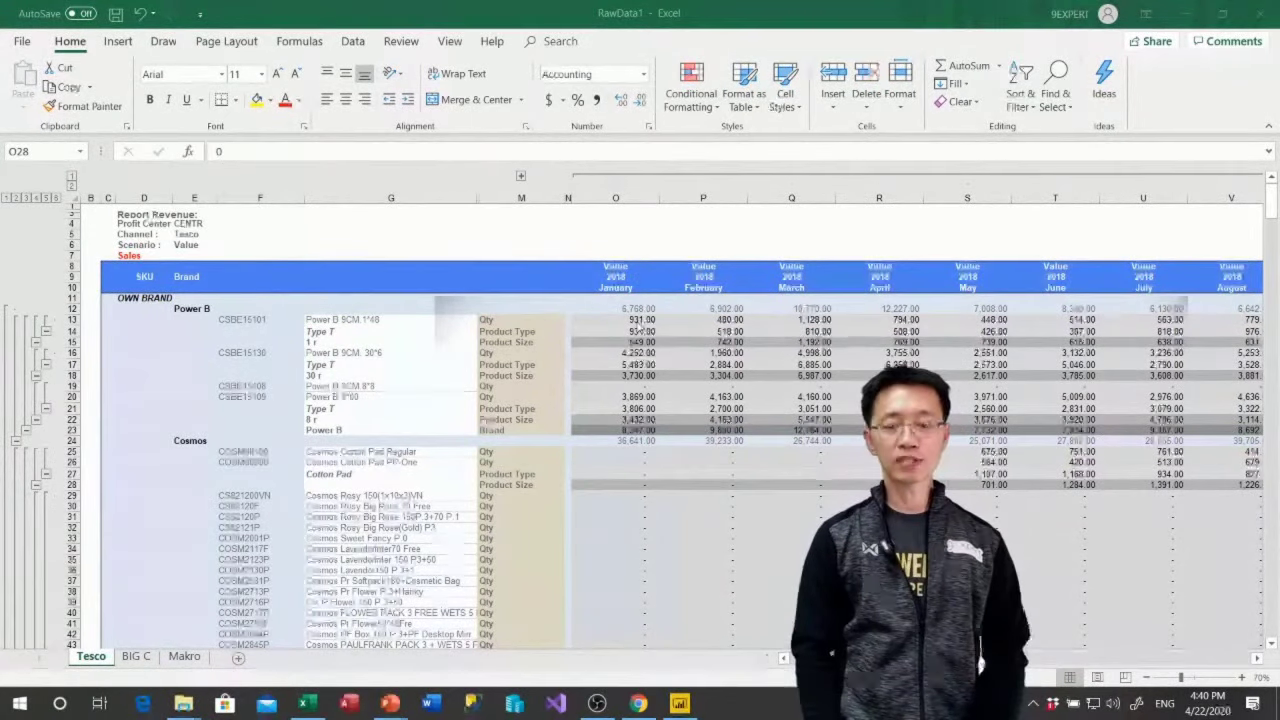
click(636, 320)
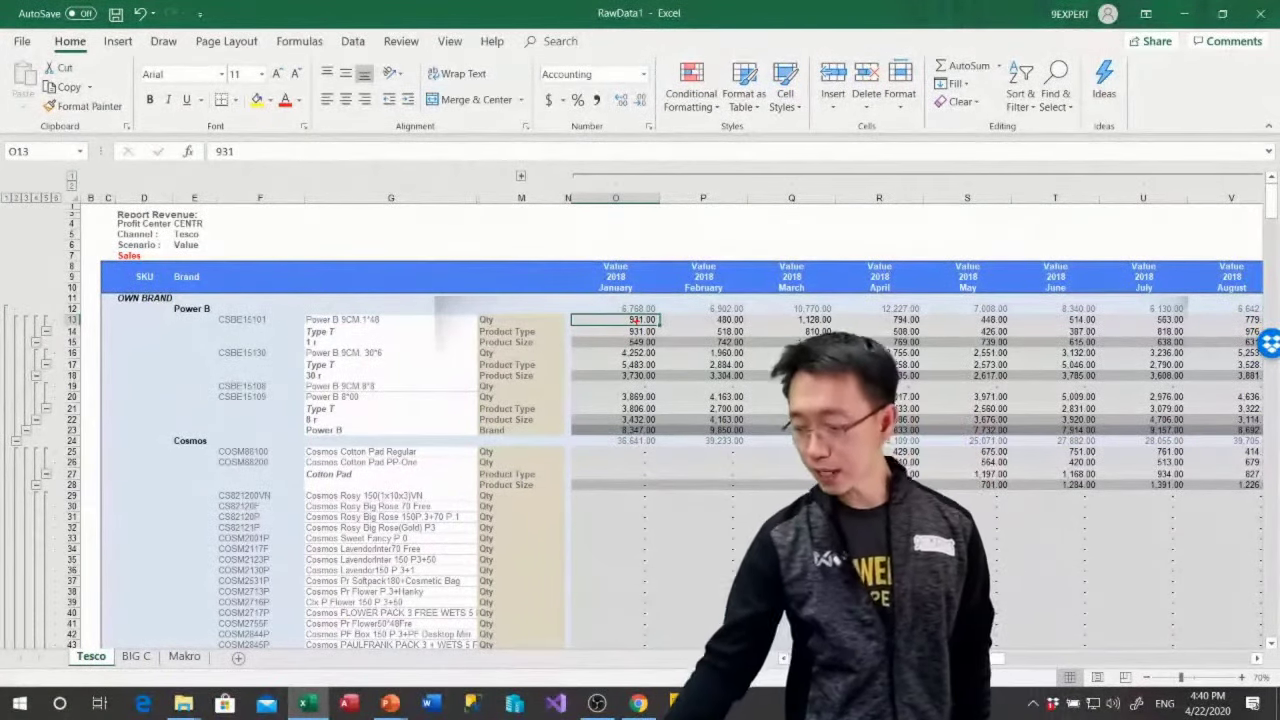
mouse_move(1080, 235)
mouse_down()
mouse_move(560, 282)
mouse_move(1205, 280)
mouse_move(1160, 255)
mouse_up()
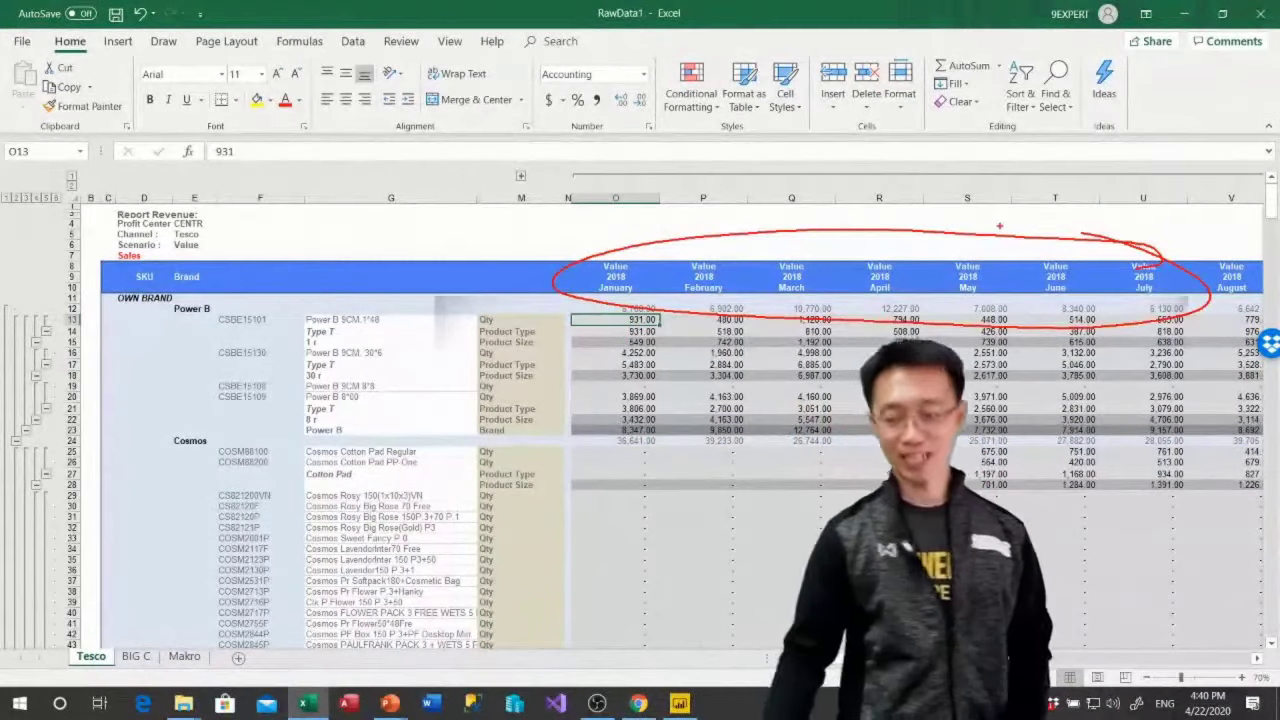
mouse_move(498, 266)
mouse_down()
mouse_move(200, 272)
mouse_move(440, 686)
mouse_move(500, 275)
mouse_up()
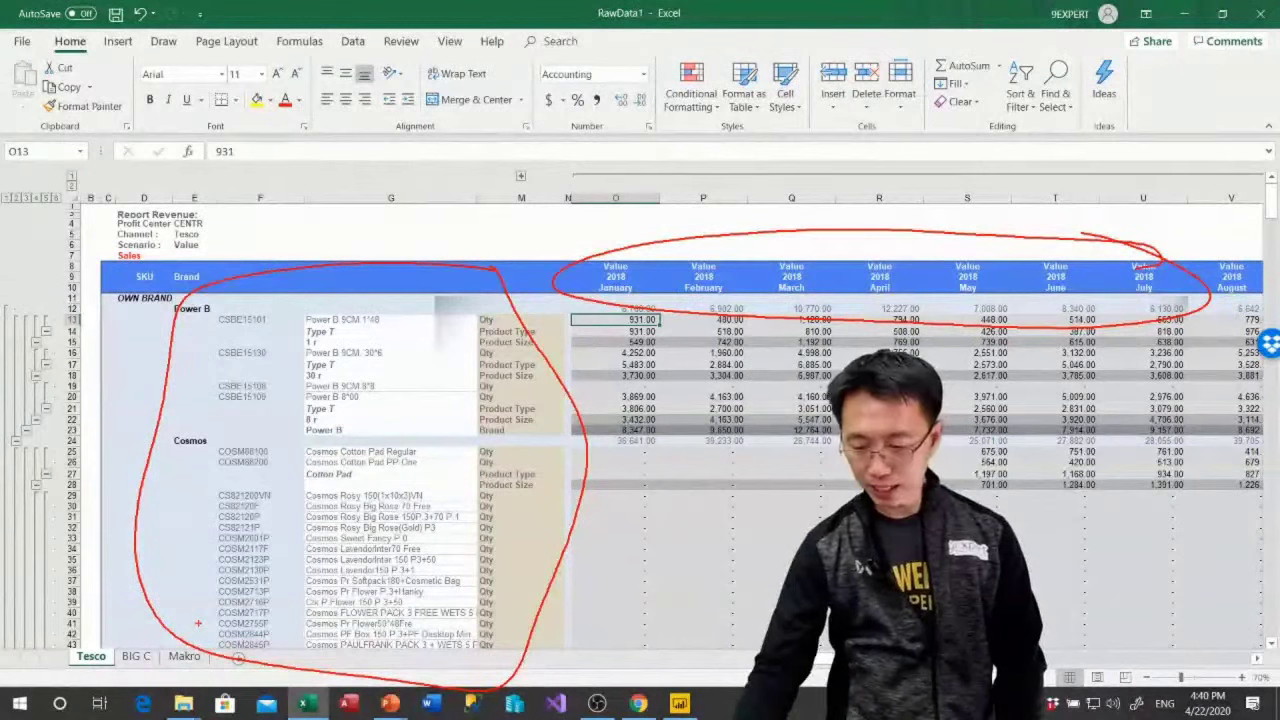
mouse_move(195, 632)
mouse_down()
mouse_move(110, 688)
mouse_move(225, 635)
mouse_up()
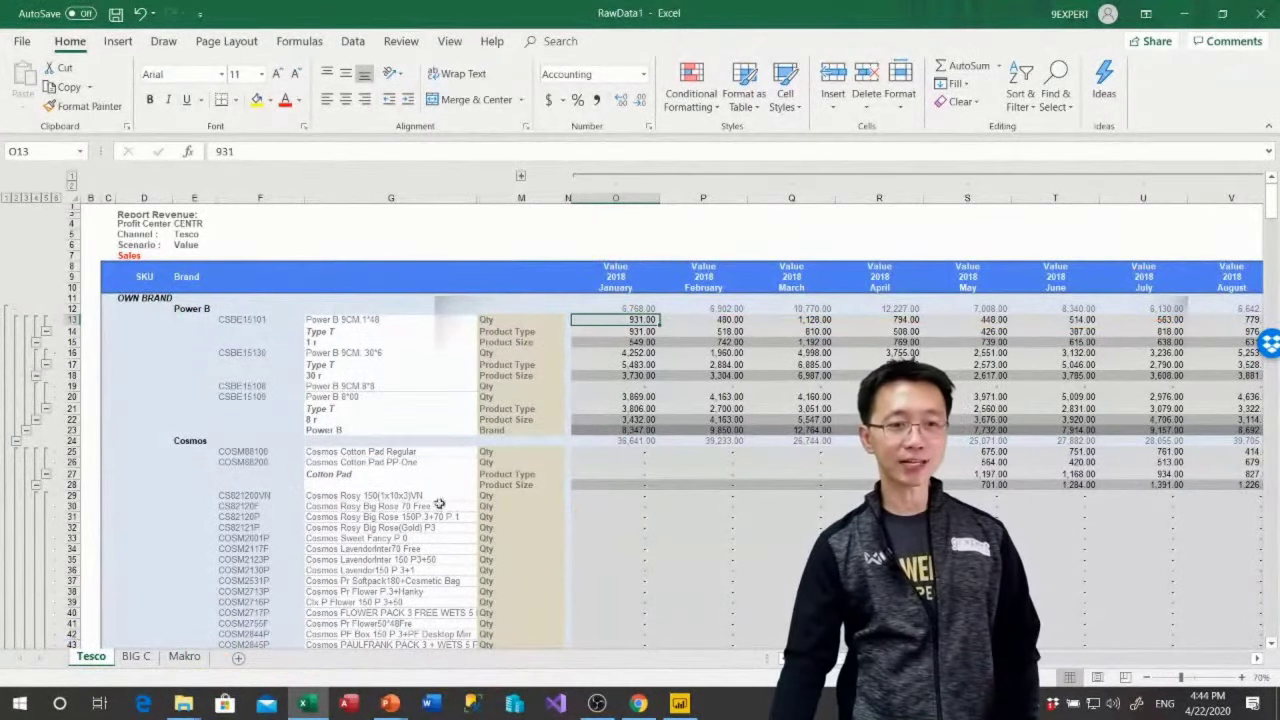
Compare the layout of the BIG C and Makro sheets with Tesco, and close the RawData1 workbook
click(137, 657)
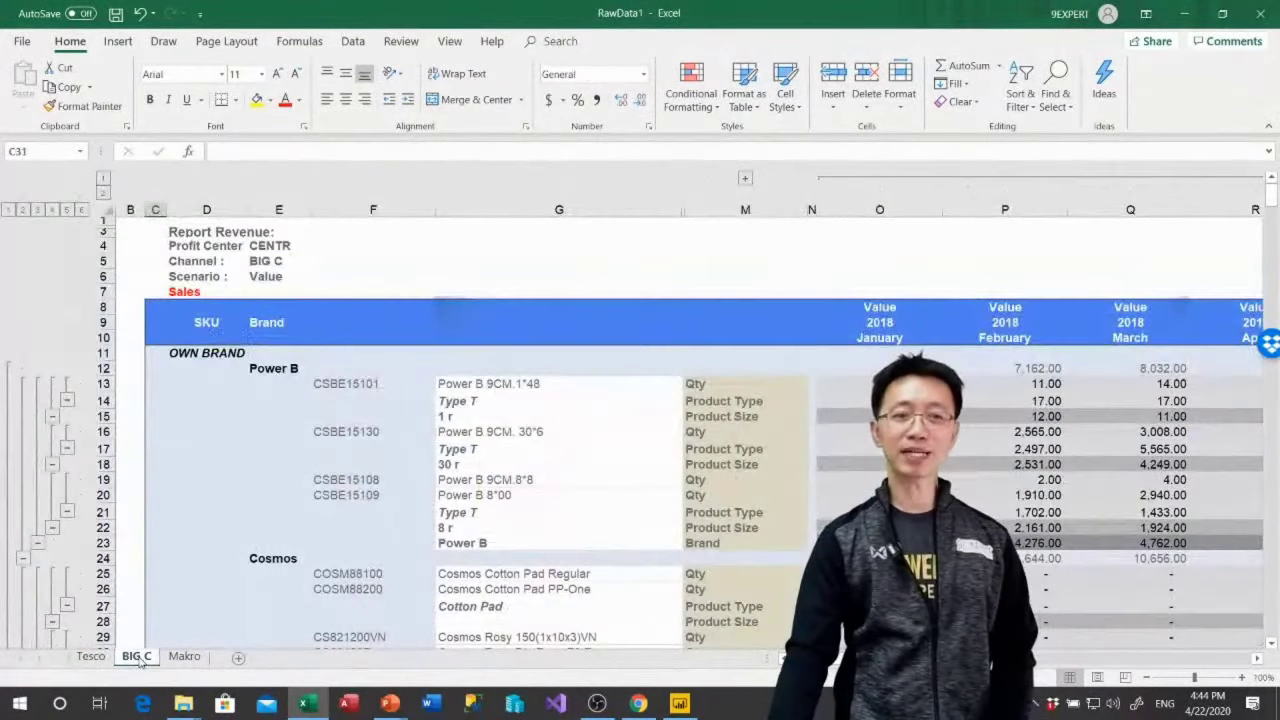
click(178, 658)
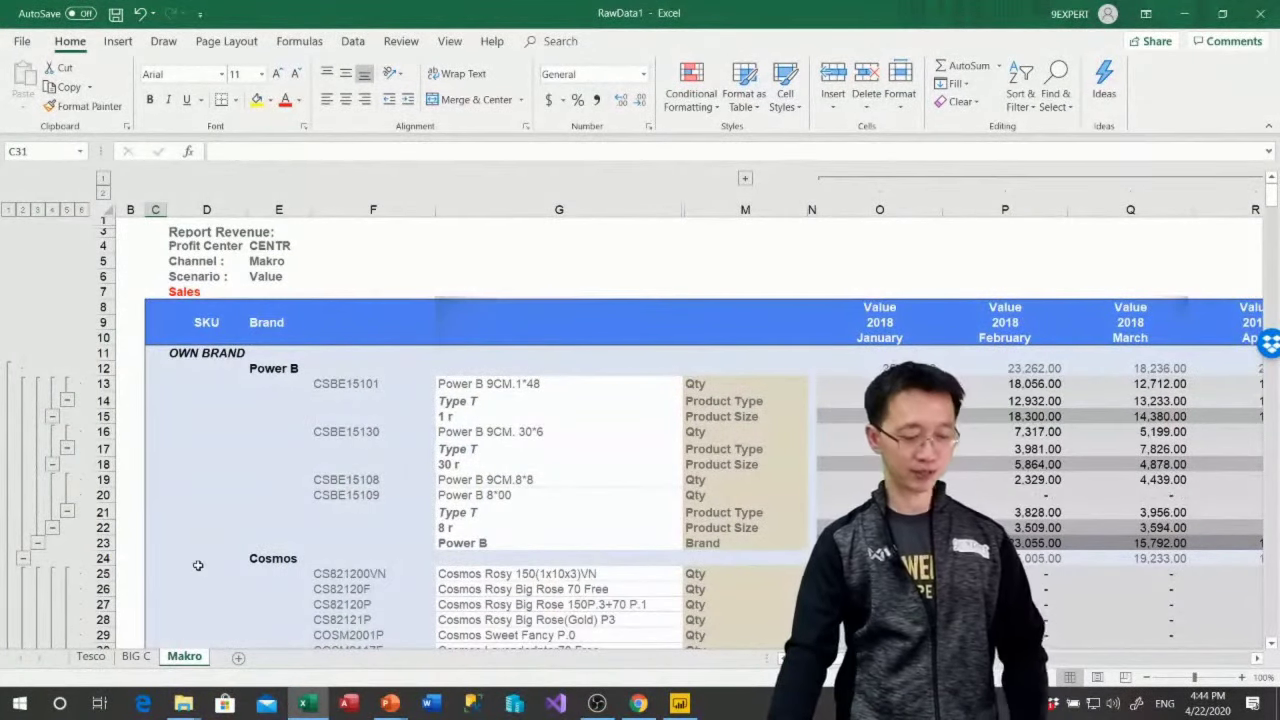
ctrl+scroll(198, 565, down, 4)
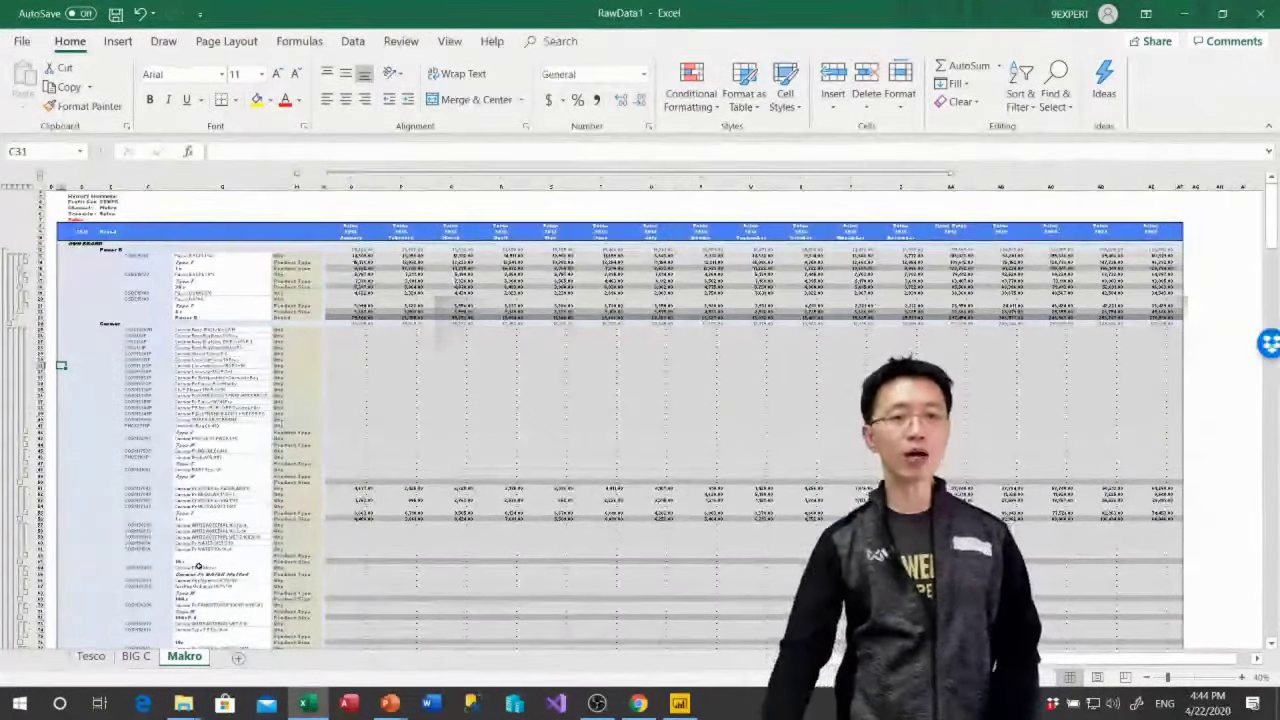
click(91, 657)
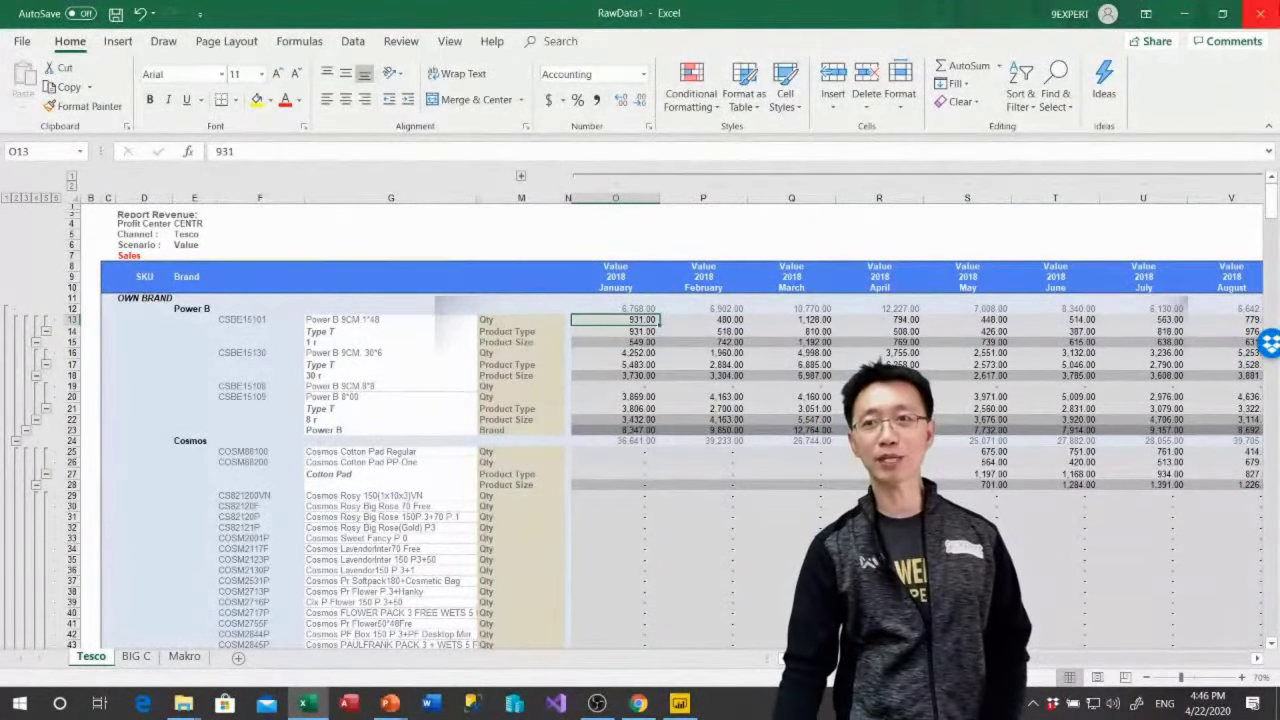
click(1263, 14)
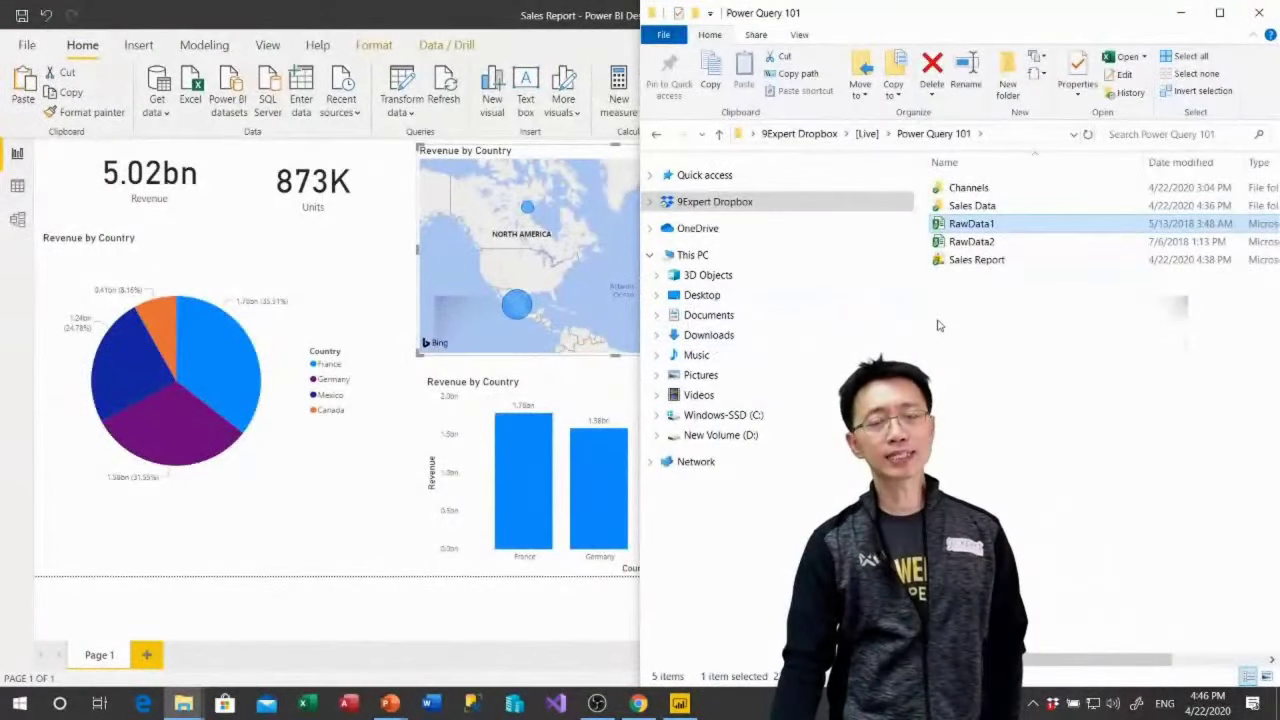
Switch to the Sales Report in Power BI Desktop and rename Page 1 as Sales Data
click(418, 16)
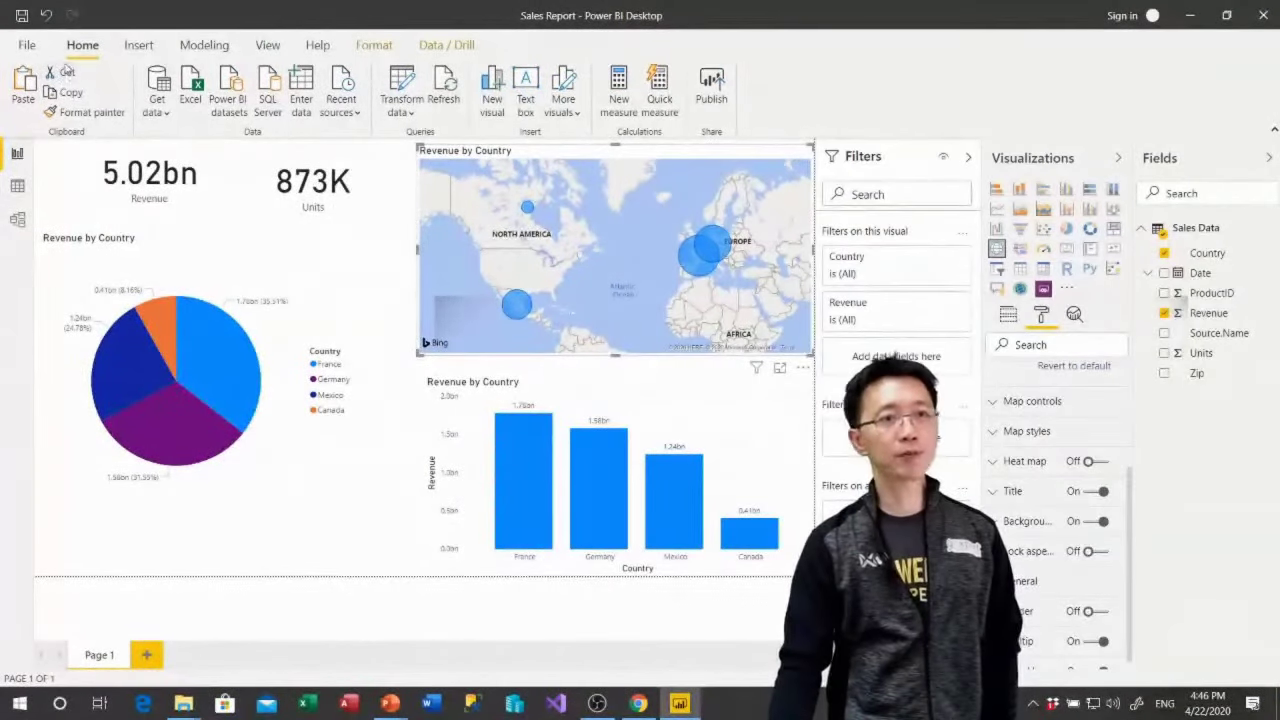
double_click(104, 655)
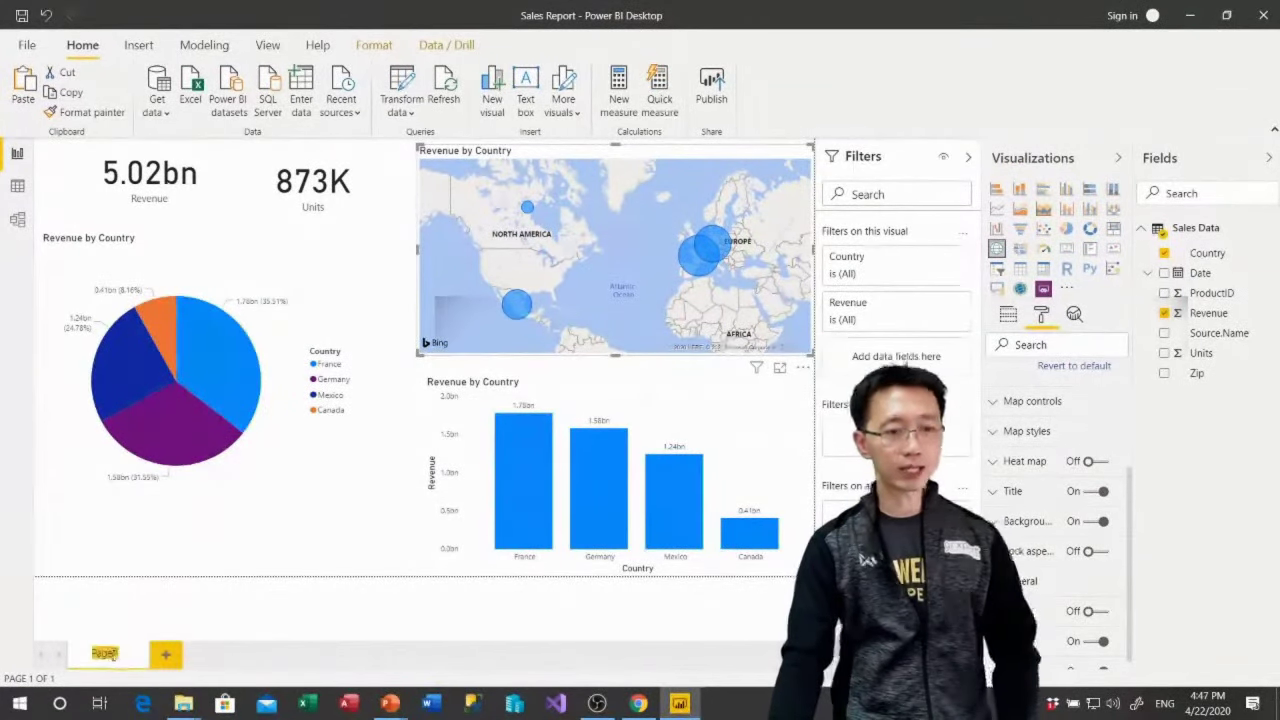
text(Sales)
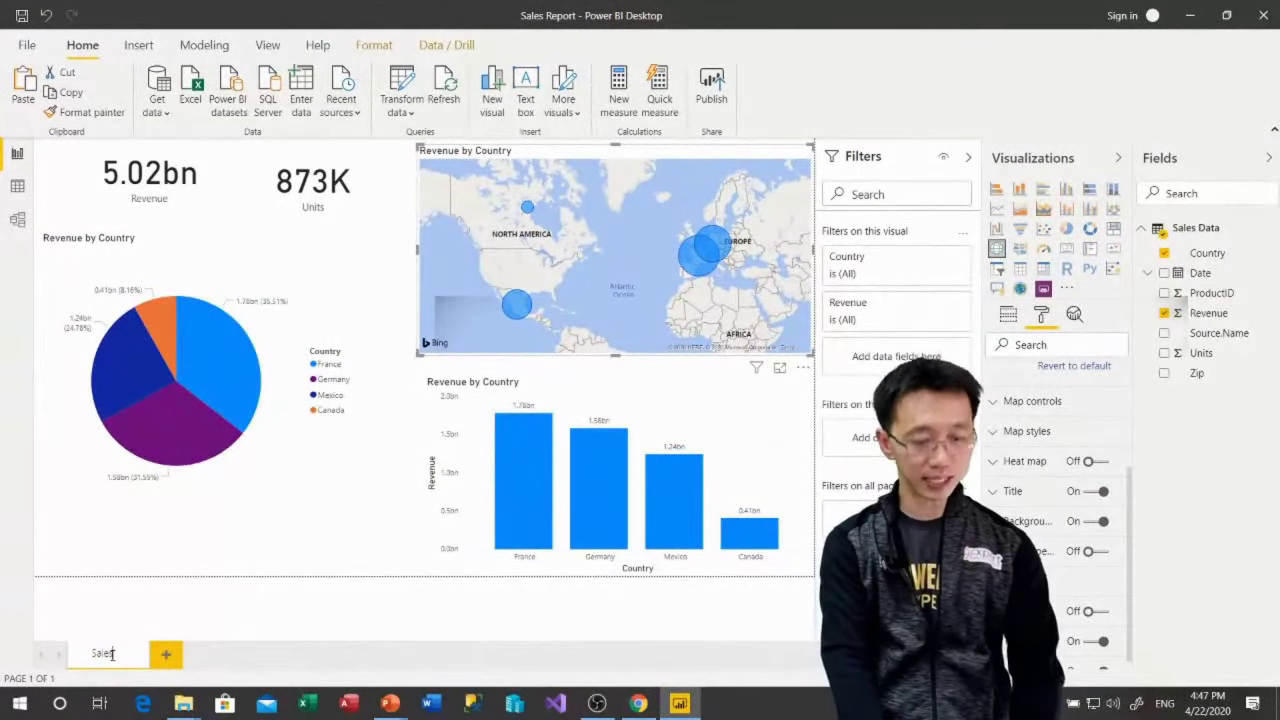
text( Data)
key(Return)
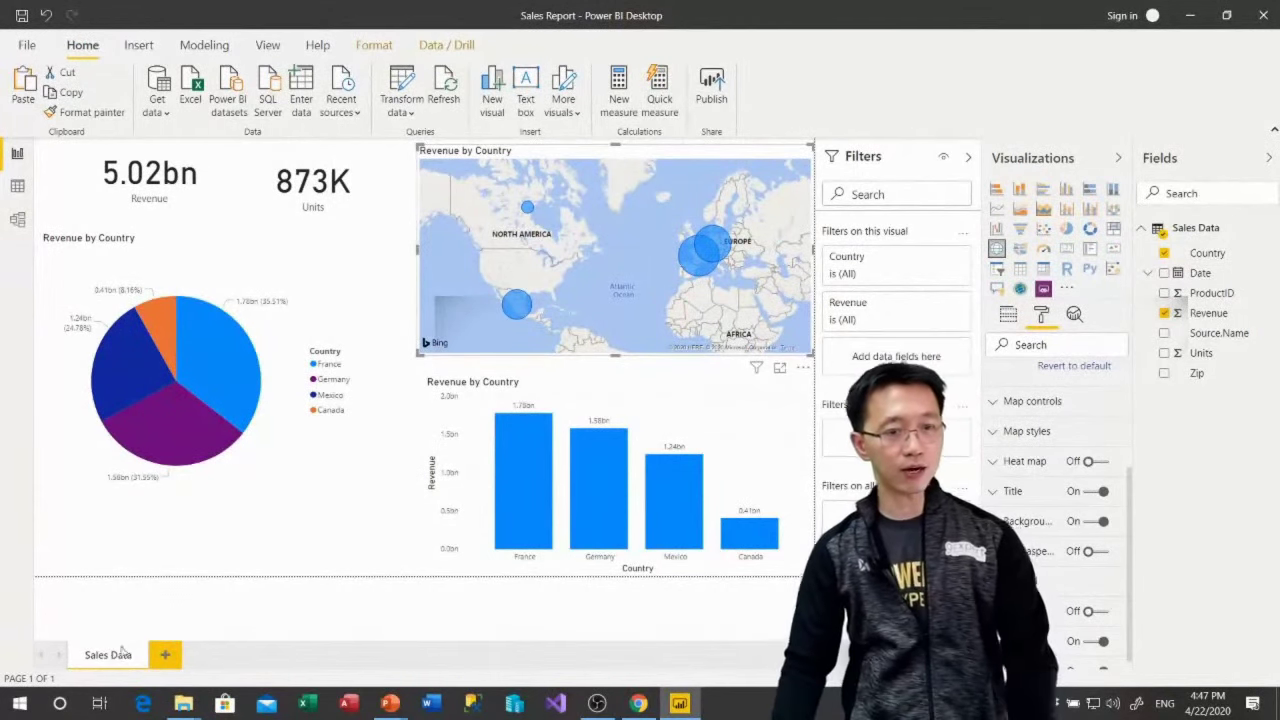
Add a new report page and name it Channel
click(165, 654)
double_click(168, 655)
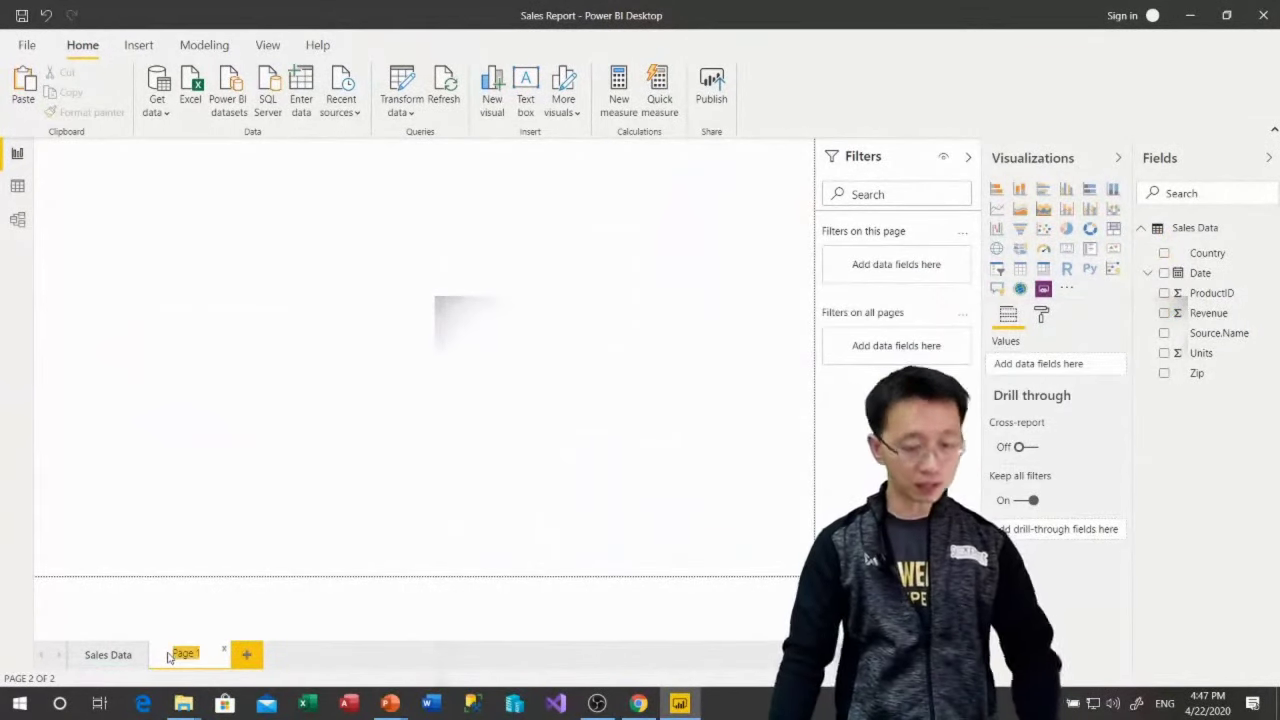
text(Channel)
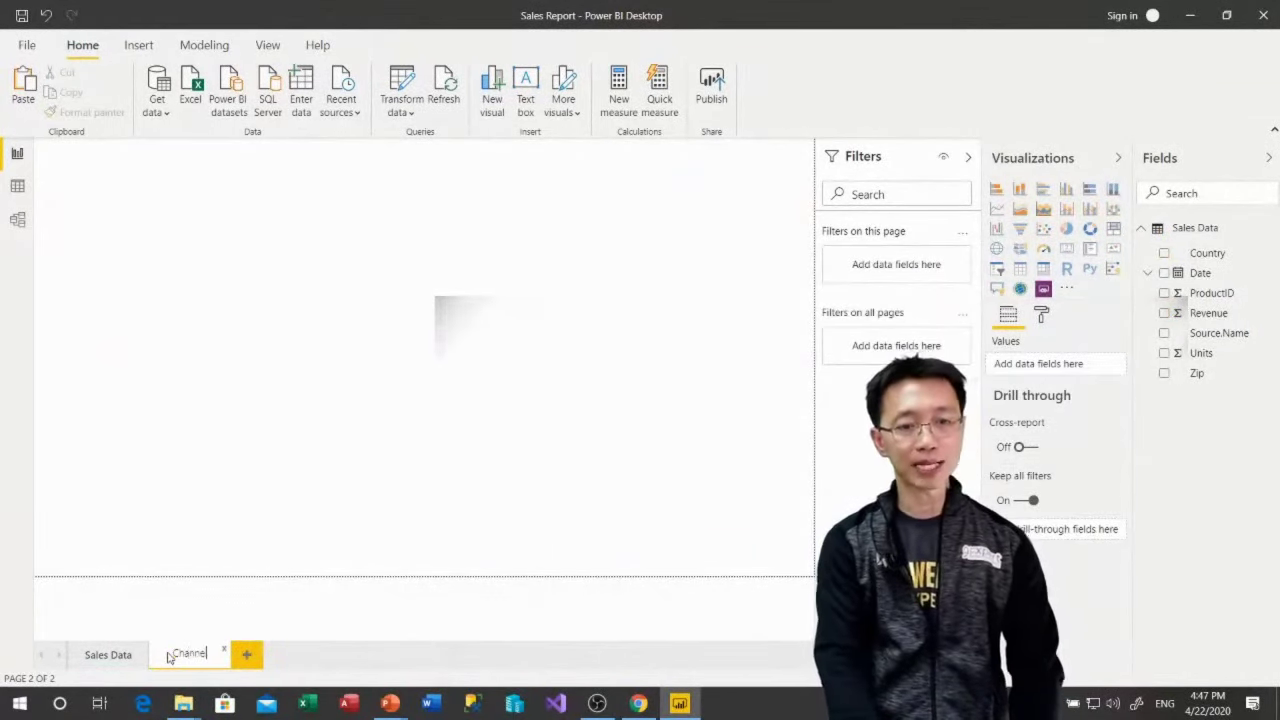
key(Return)
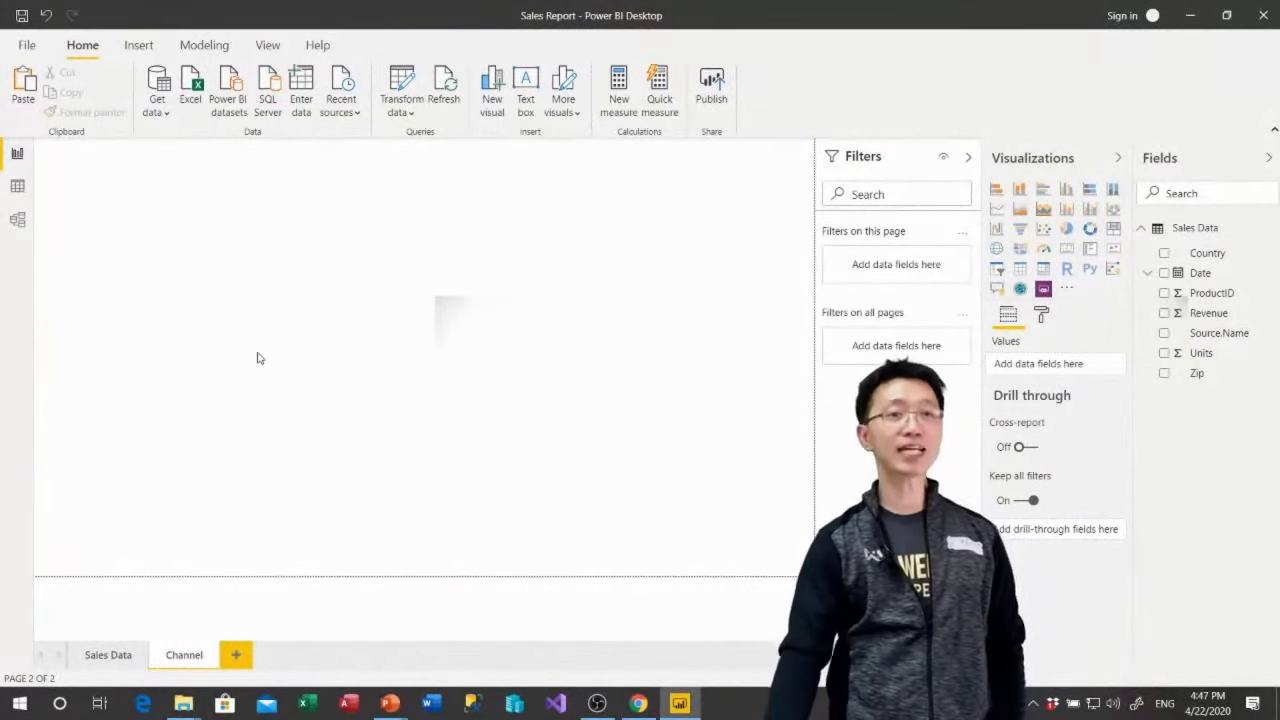
click(163, 112)
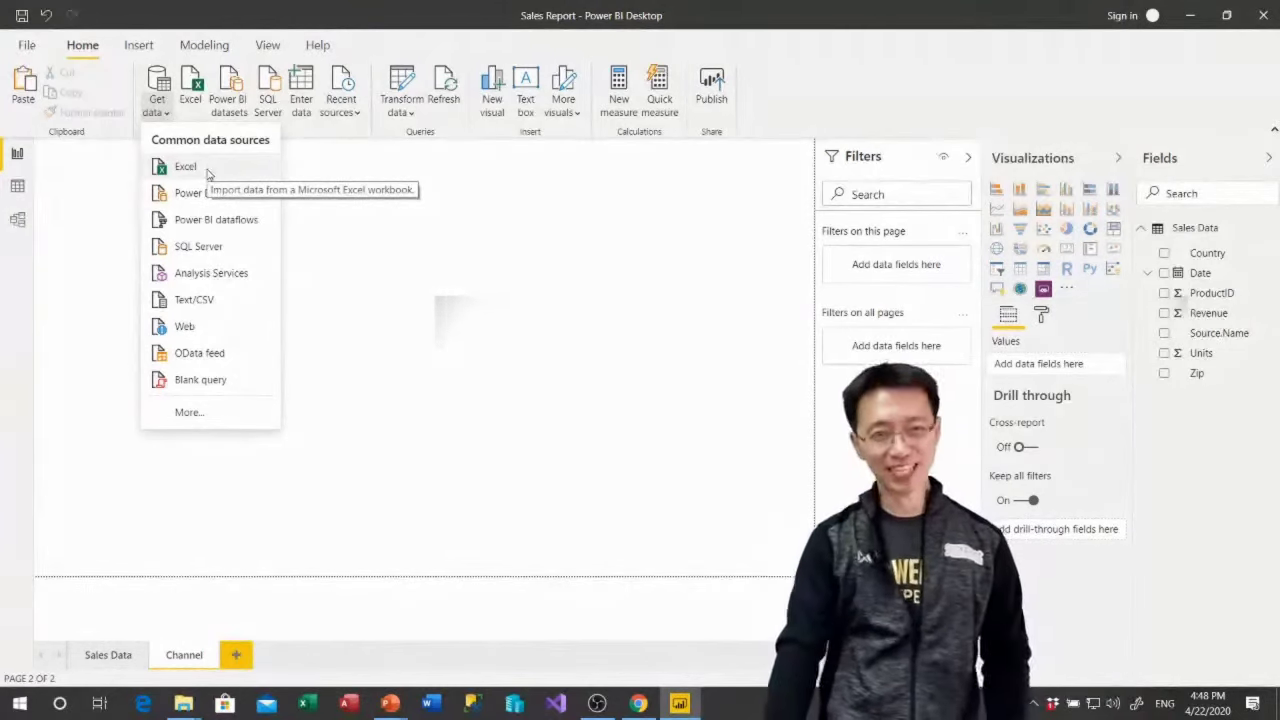
click(423, 600)
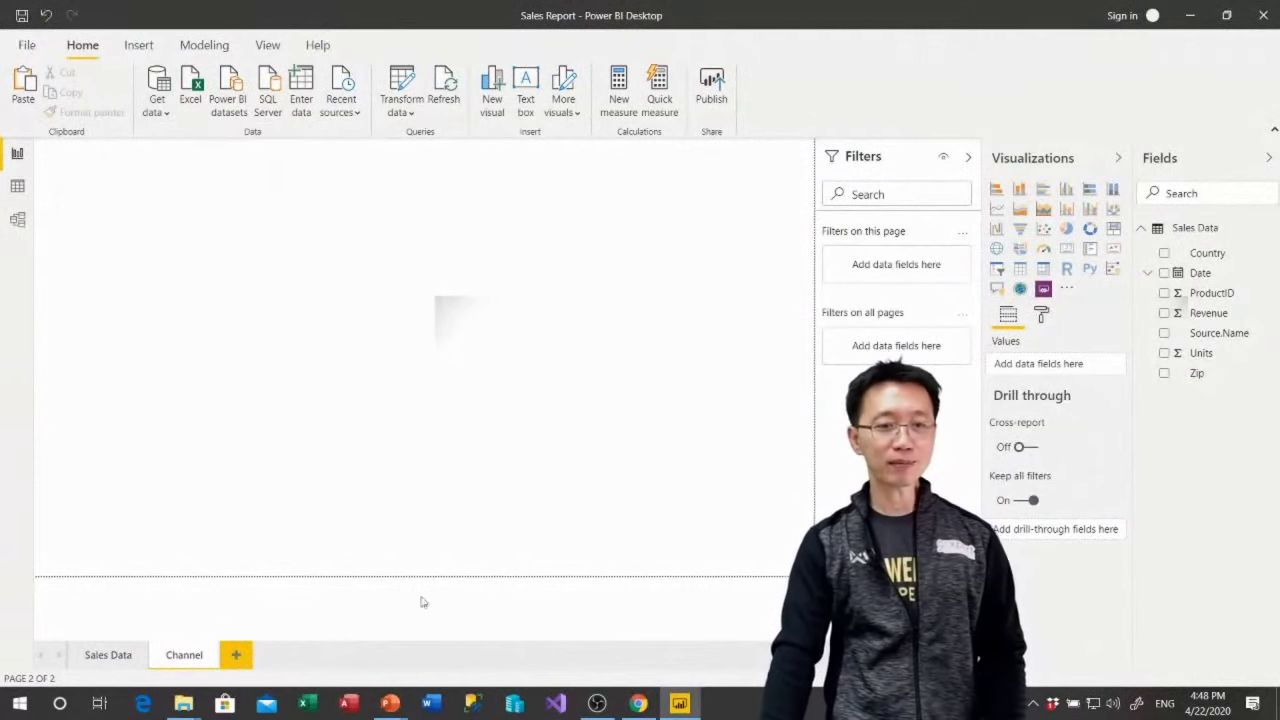
Reopen the recent RawData1 workbook in Excel and zoom the Tesco sheet out to 60% to view its layout
right_click(312, 703)
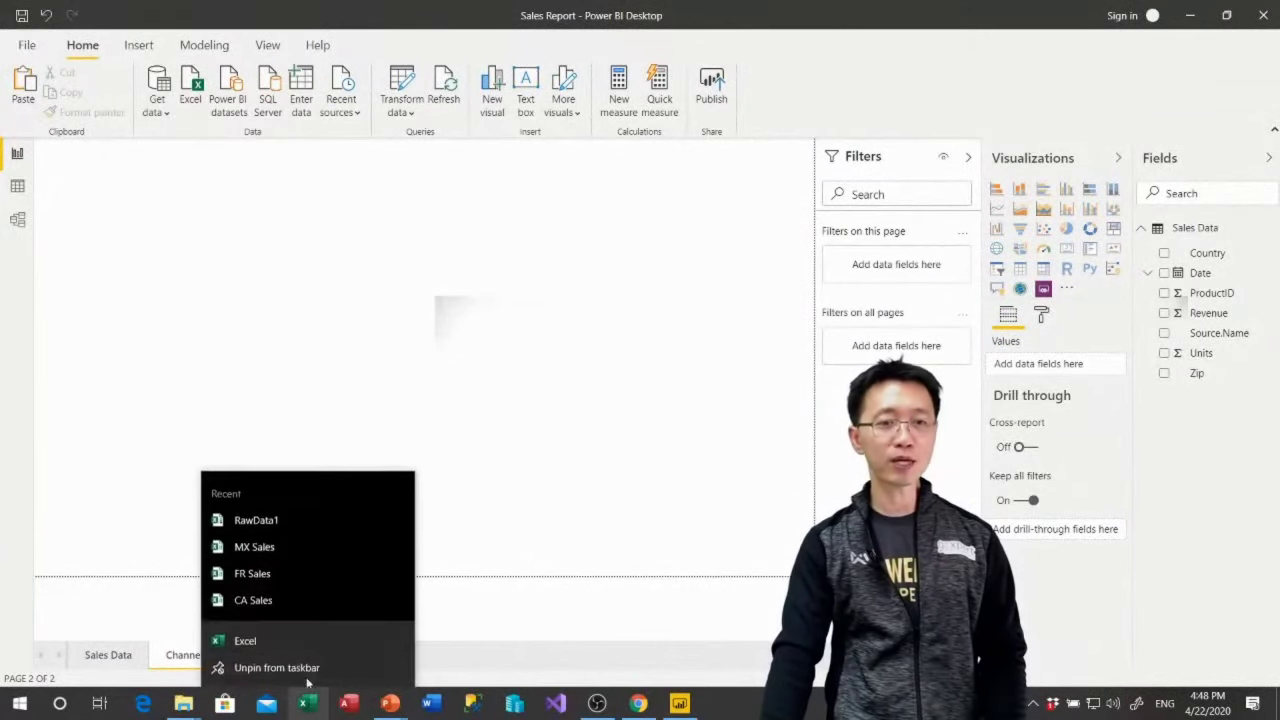
click(291, 525)
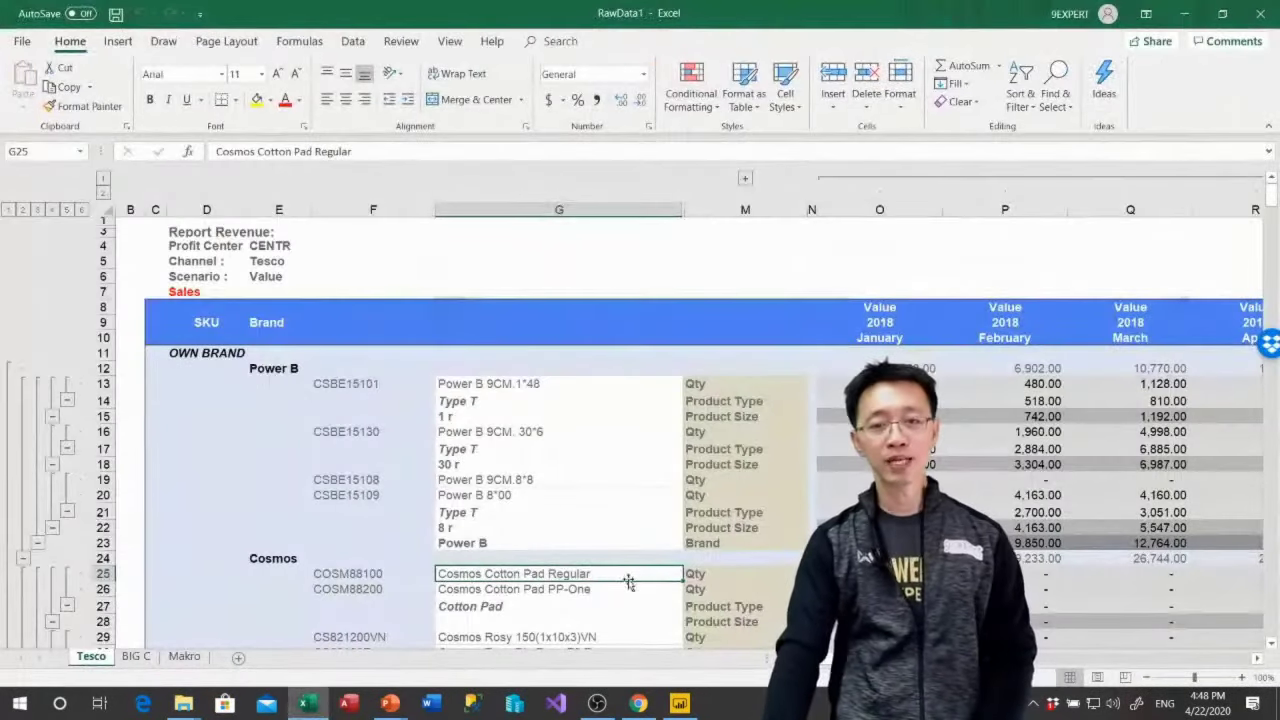
click(1148, 678)
click(1148, 678)
click(1148, 678)
click(1148, 678)
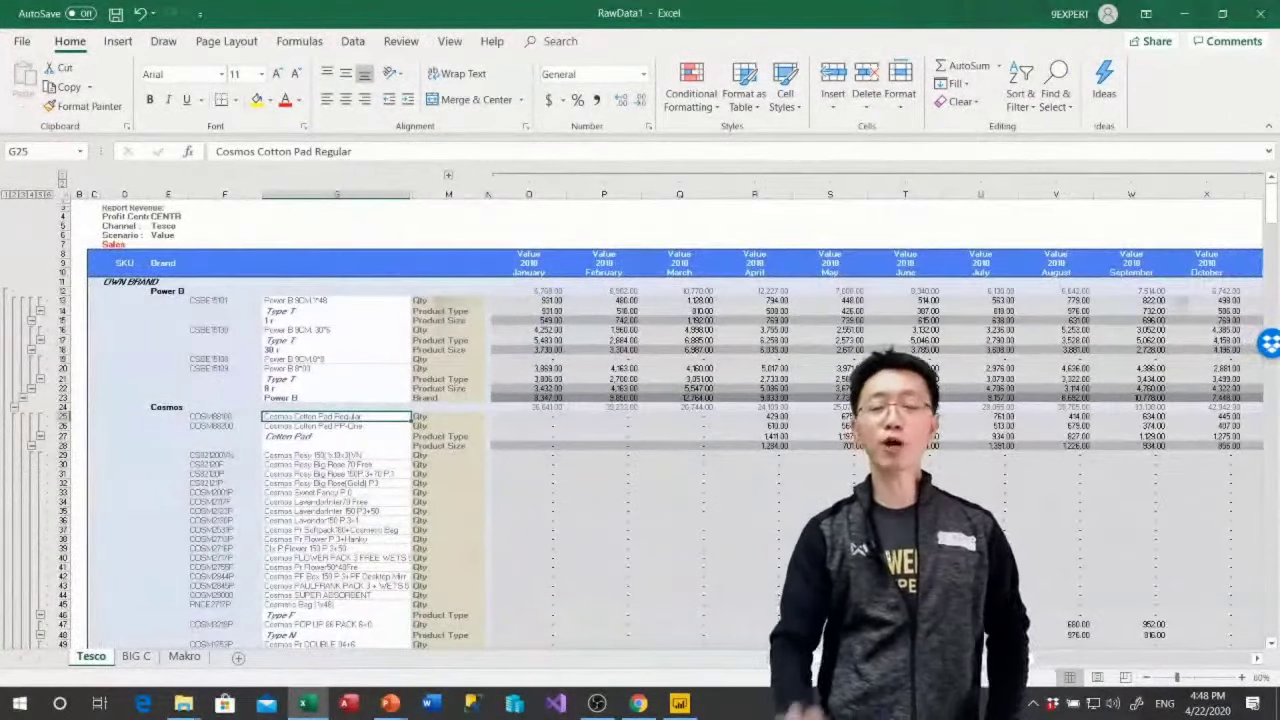